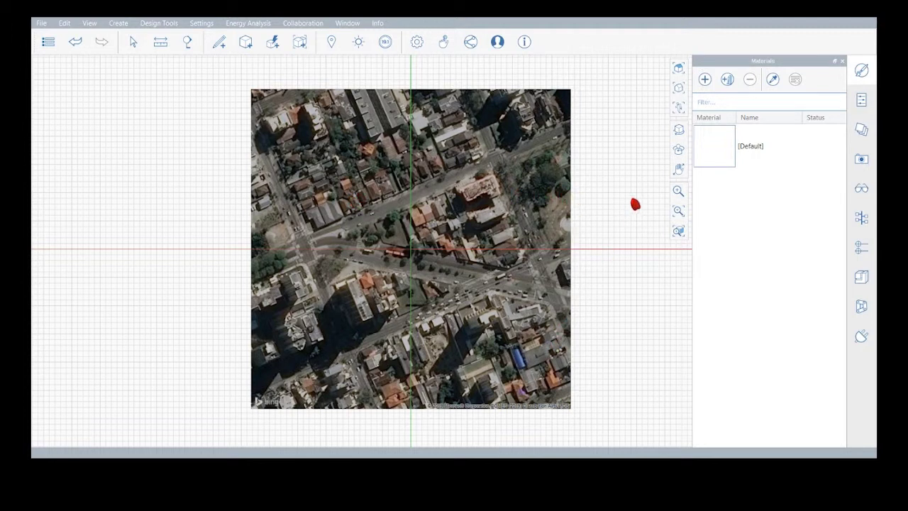
# Set the axes origin at the corner of the vacant lot and align the X axis with the street along the lot.
pyautogui.press('s')
pyautogui.press('z')
pyautogui.moveTo(585, 192); pyautogui.dragTo(371, 253)
pyautogui.scroll(2, 370, 220)
pyautogui.scroll(3, 370, 226)
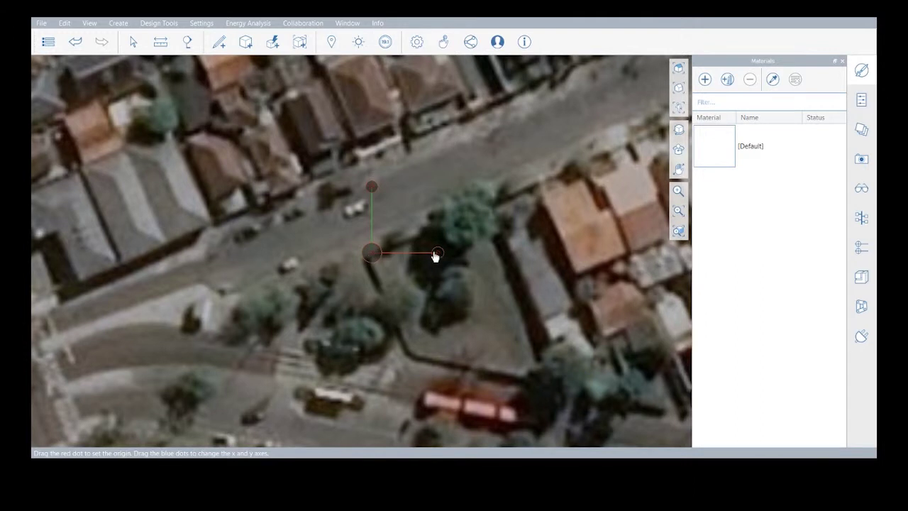
pyautogui.moveTo(438, 253); pyautogui.dragTo(659, 135)
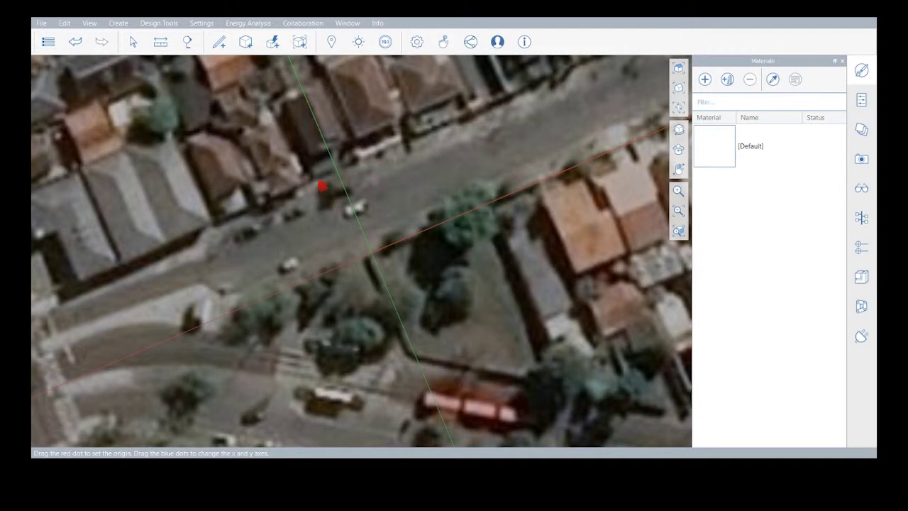
# Check the new axes against the whole satellite image and switch to a top view aligned with them.
pyautogui.scroll(-2, 318, 188)
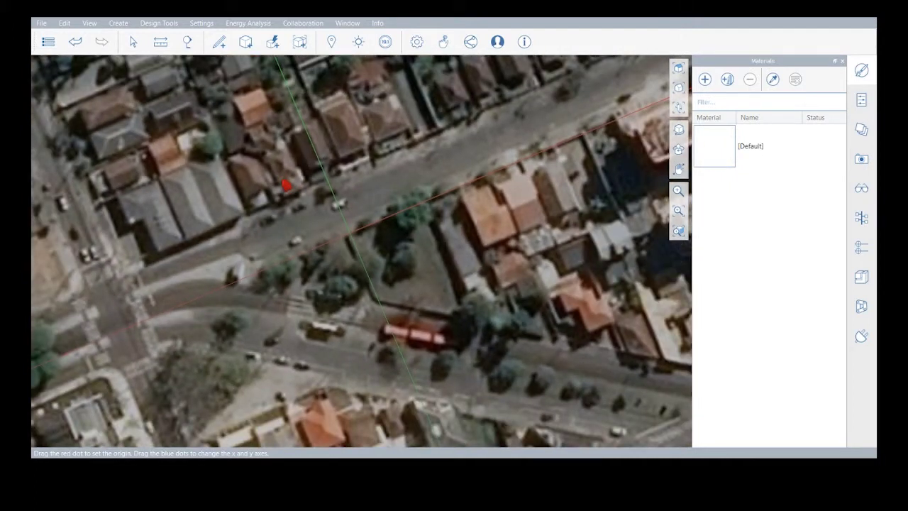
pyautogui.scroll(-3, 286, 185)
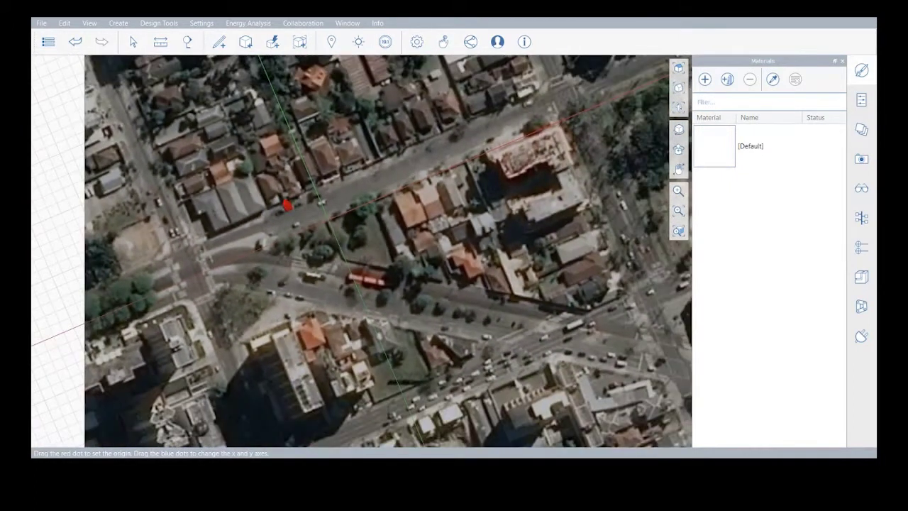
pyautogui.scroll(-2, 287, 204)
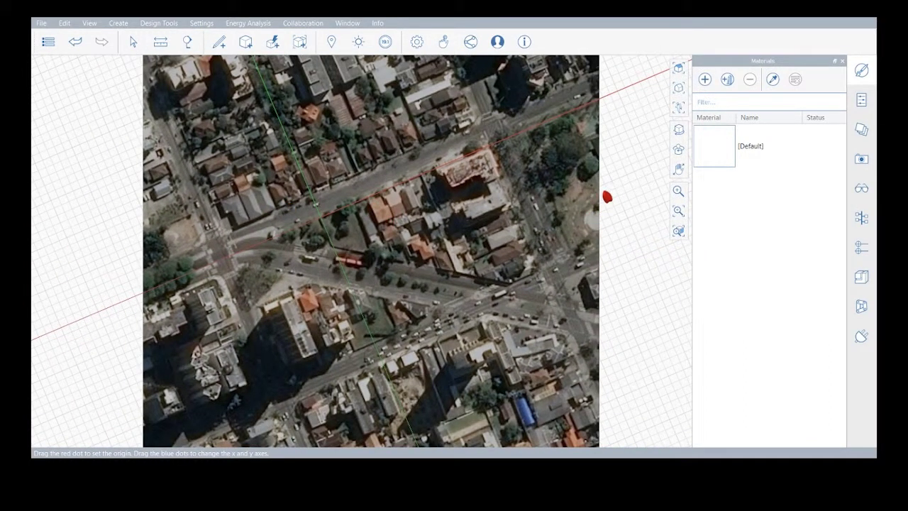
pyautogui.scroll(2, 384, 216)
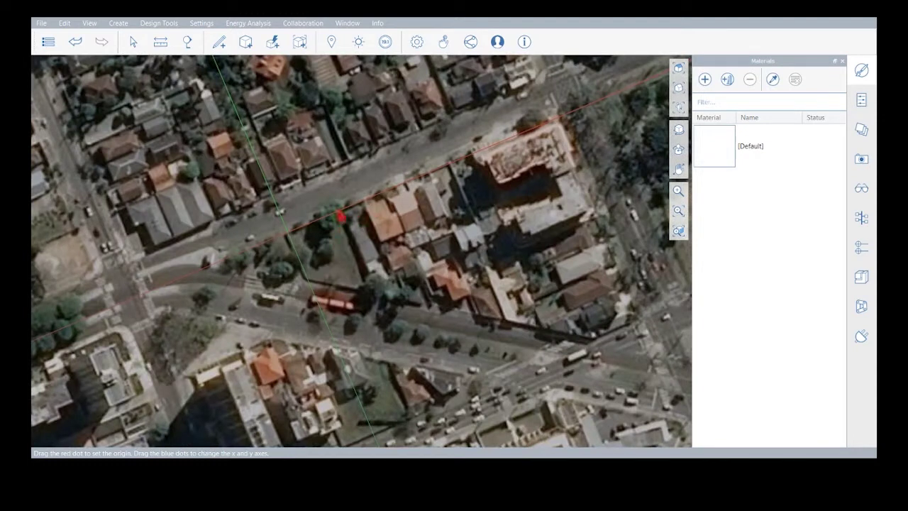
pyautogui.scroll(-4, 415, 207)
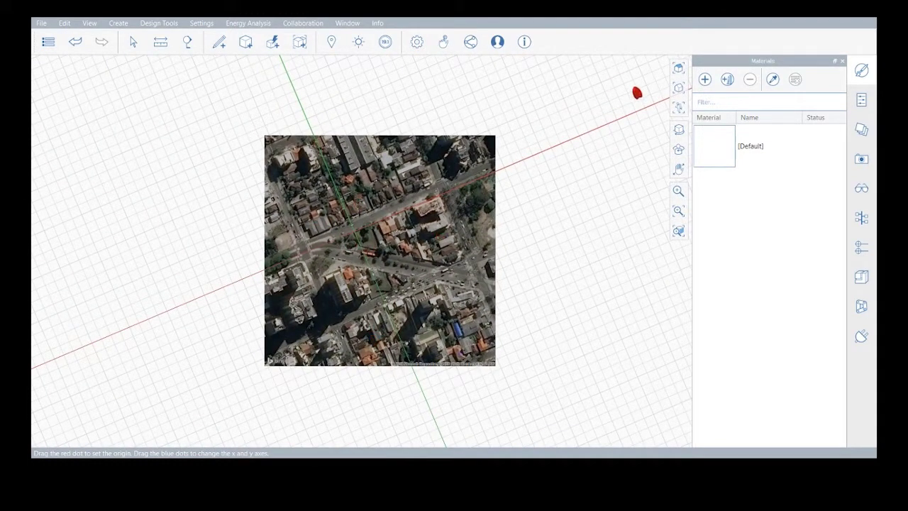
pyautogui.click(679, 68)
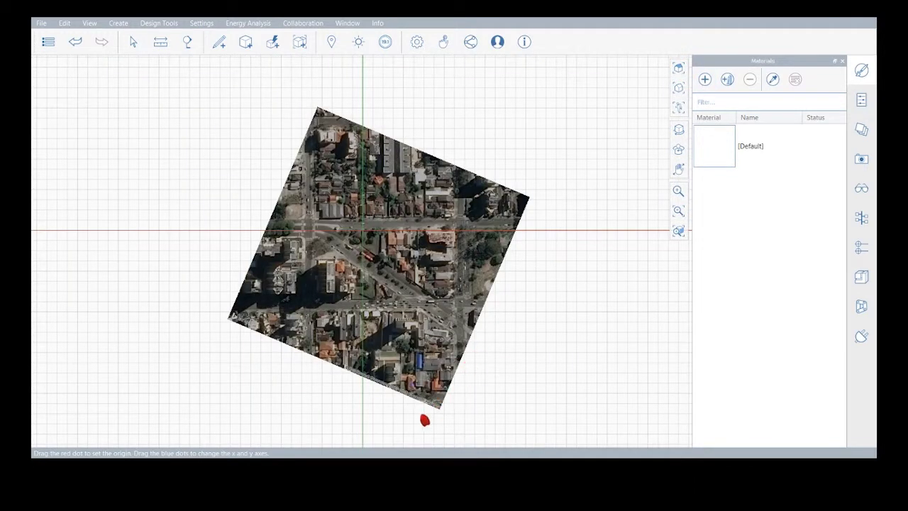
# Draw rectangular footprints over two neighbouring roofs across the street from the vacant lot, about 37 ft and 54 ft deep.
pyautogui.scroll(3, 423, 421)
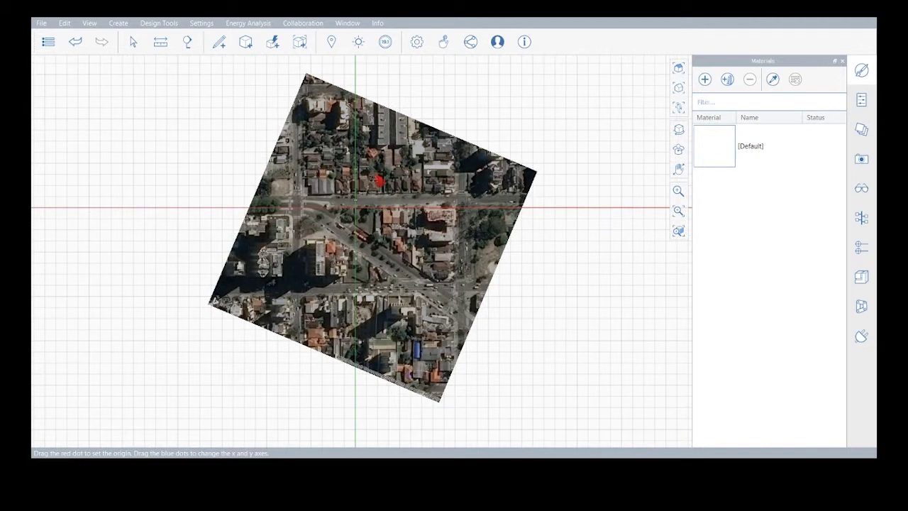
pyautogui.scroll(3, 383, 179)
pyautogui.scroll(2, 379, 178)
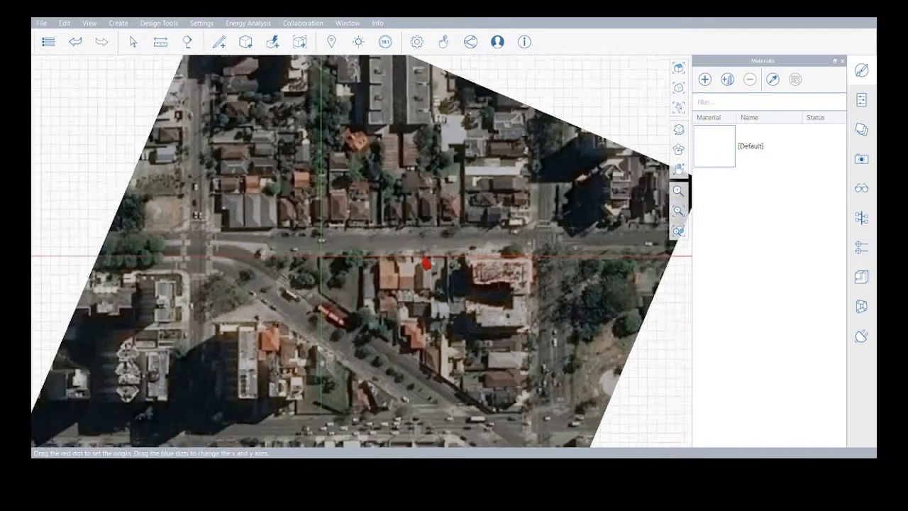
pyautogui.scroll(-2, 415, 259)
pyautogui.moveTo(428, 266); pyautogui.dragTo(331, 244)
pyautogui.scroll(2, 298, 234)
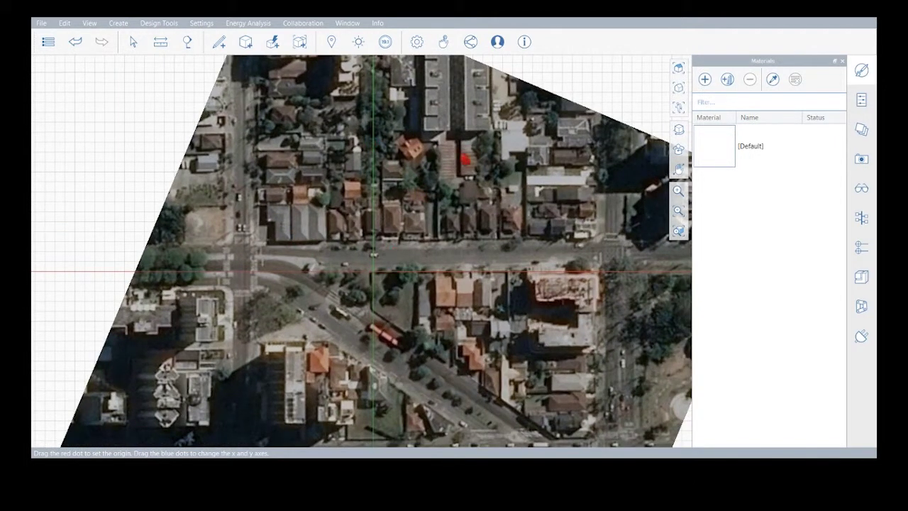
pyautogui.scroll(2, 286, 202)
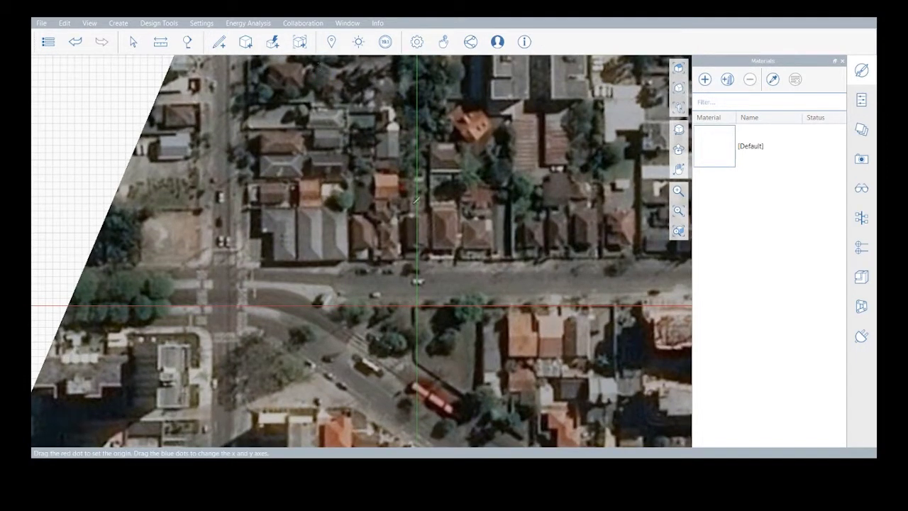
pyautogui.scroll(4, 523, 249)
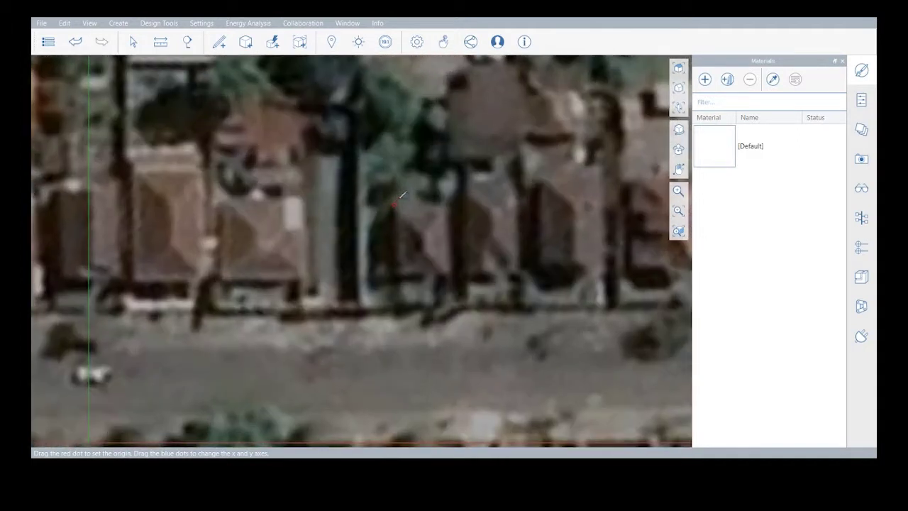
pyautogui.moveTo(306, 273); pyautogui.dragTo(225, 199)
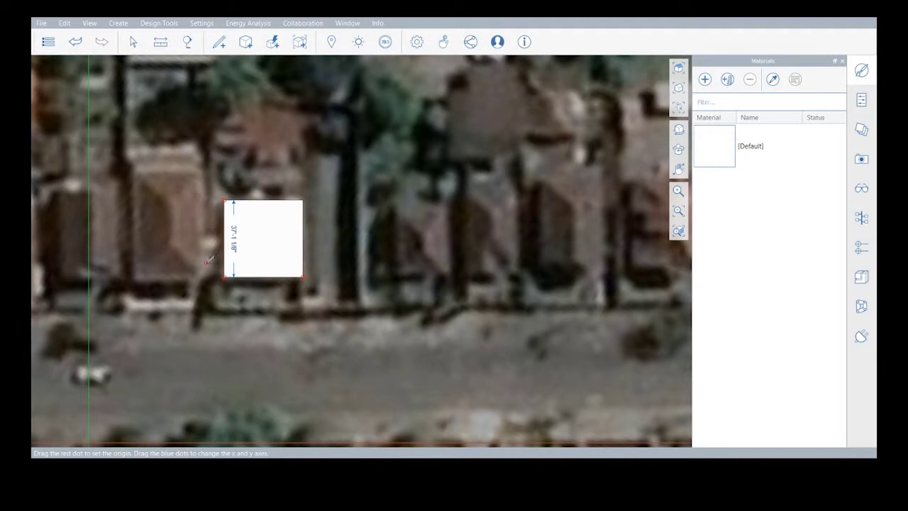
pyautogui.moveTo(201, 274); pyautogui.dragTo(145, 166)
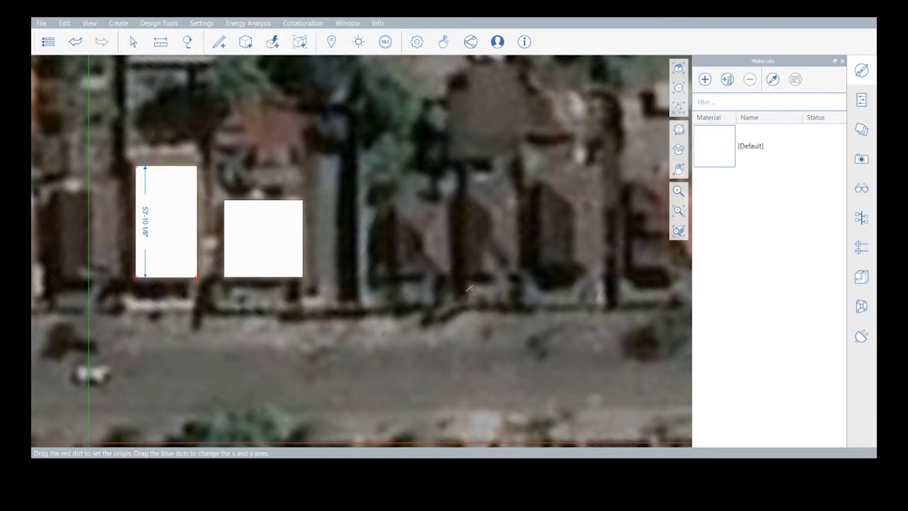
# Draw three more rectangular footprints over the roofs further east on the same block, about 32 ft, 47 ft and 50 ft deep.
pyautogui.moveTo(398, 270); pyautogui.dragTo(442, 204)
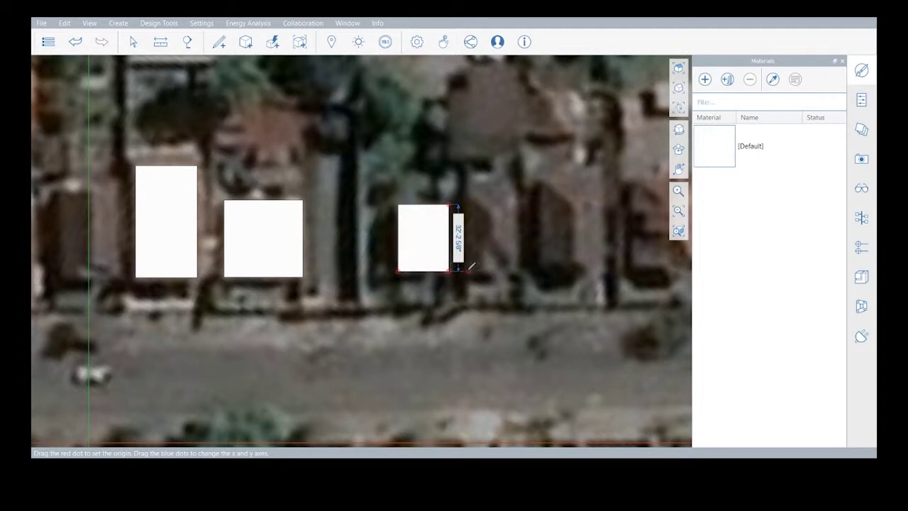
pyautogui.moveTo(468, 269); pyautogui.dragTo(507, 171)
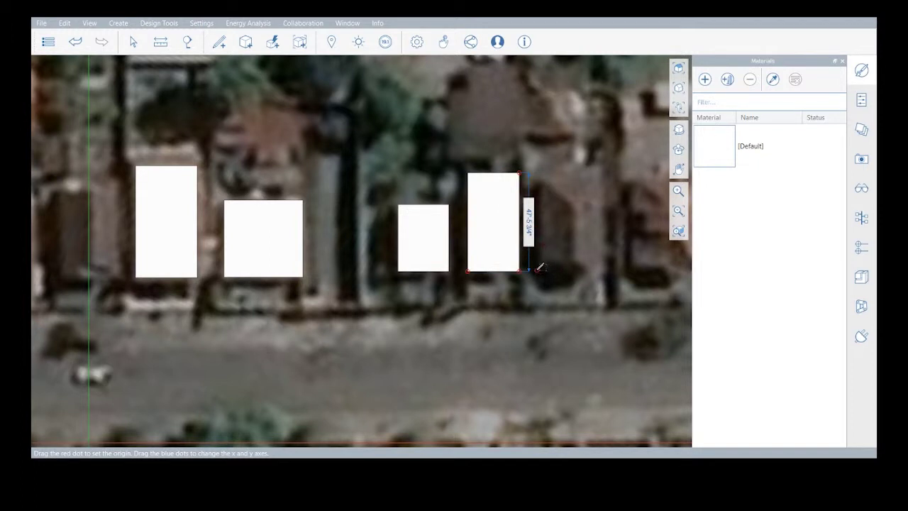
pyautogui.moveTo(536, 270); pyautogui.dragTo(573, 176)
pyautogui.scroll(-5, 474, 180)
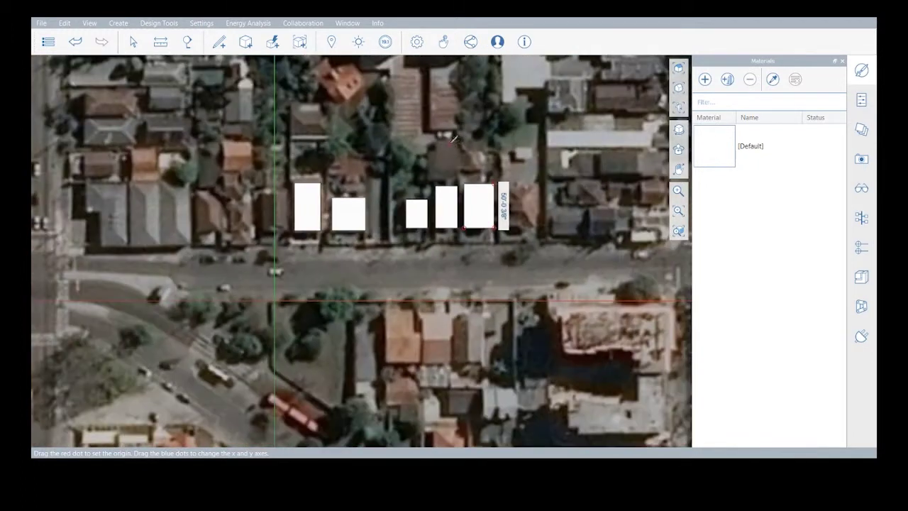
pyautogui.scroll(3, 367, 346)
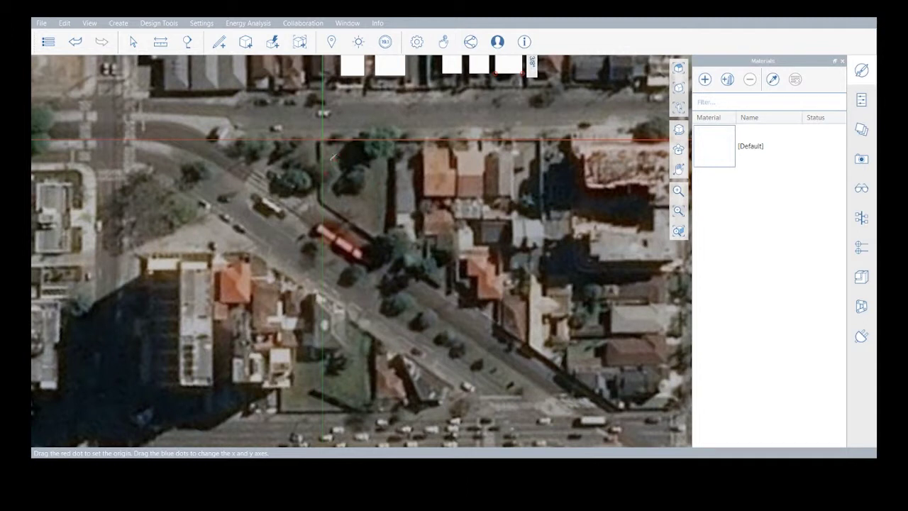
# Switch to the default 3D view and extrude the largest footprint south of the diagonal avenue to 70 m.
pyautogui.scroll(-5, 370, 251)
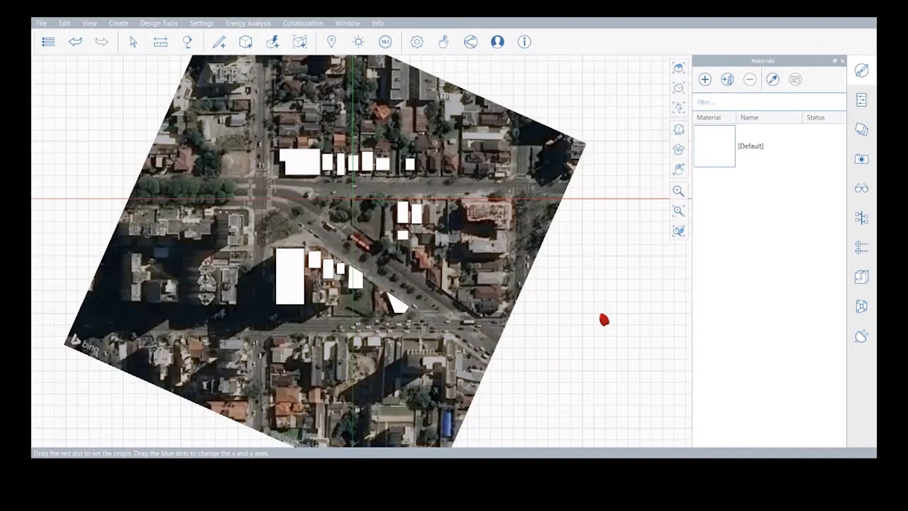
pyautogui.scroll(1, 221, 265)
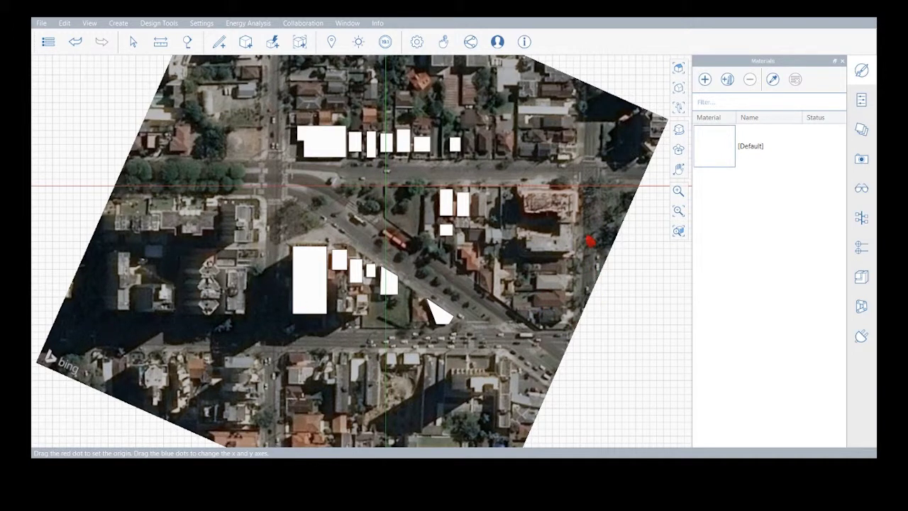
pyautogui.click(678, 89)
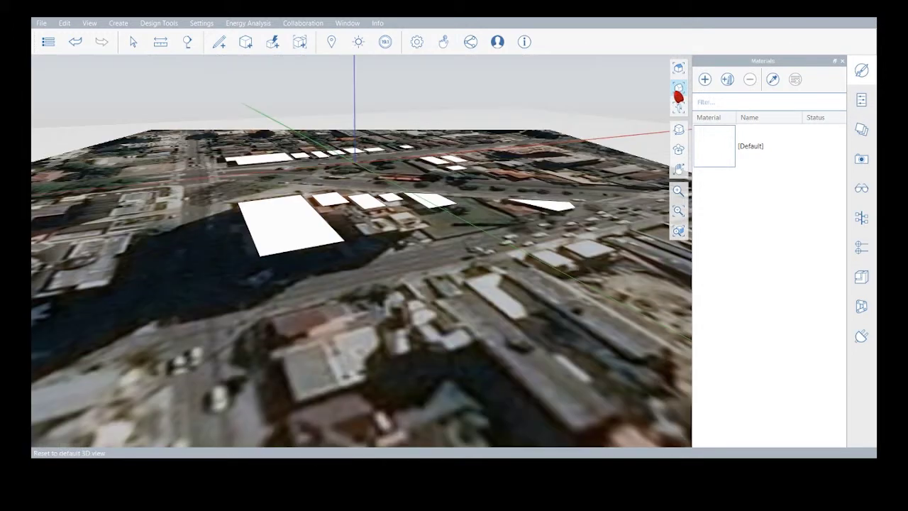
pyautogui.scroll(-1, 428, 340)
pyautogui.moveTo(532, 276); pyautogui.dragTo(214, 268, button='right')
pyautogui.moveTo(459, 361); pyautogui.dragTo(496, 355, button='right')
pyautogui.moveTo(304, 245); pyautogui.dragTo(297, 188)
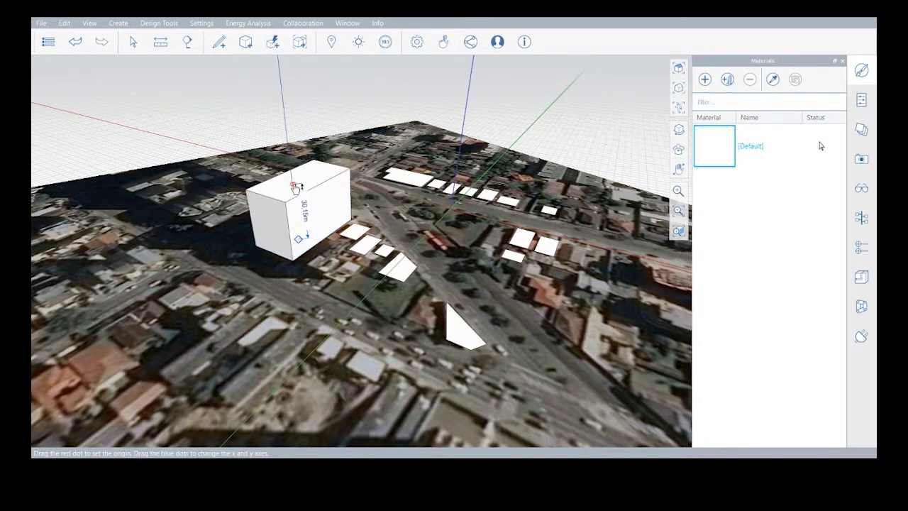
pyautogui.click(307, 219)
pyautogui.write('70')
pyautogui.press('Return')
# Extrude the three small footprints beside the tower into low blocks.
pyautogui.moveTo(355, 231); pyautogui.dragTo(358, 207)
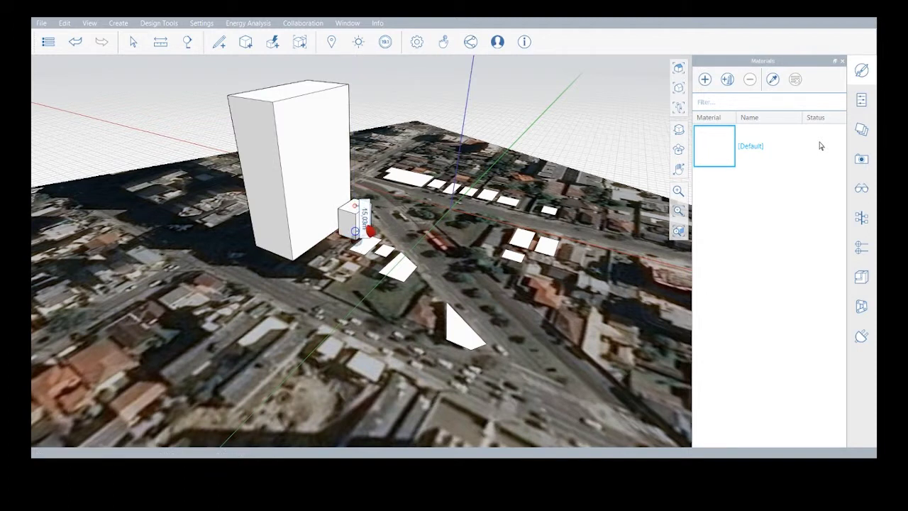
pyautogui.scroll(5, 365, 234)
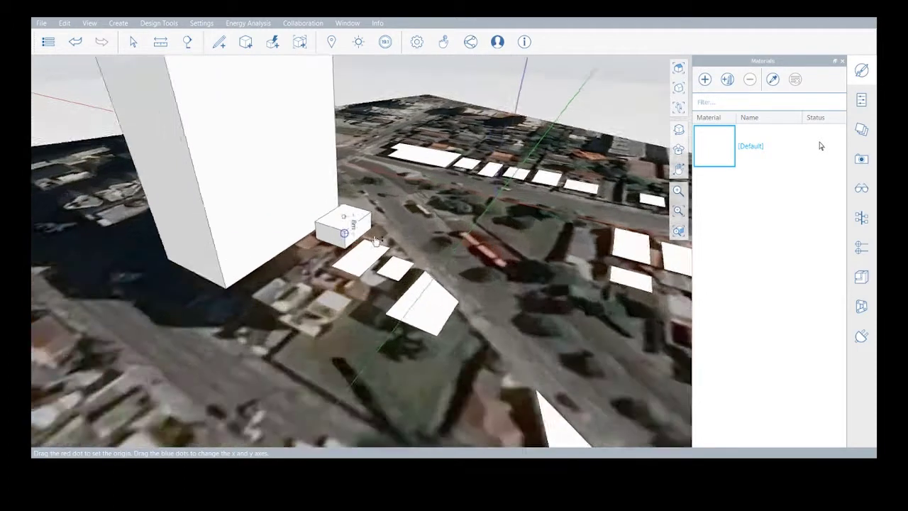
pyautogui.doubleClick(356, 280)
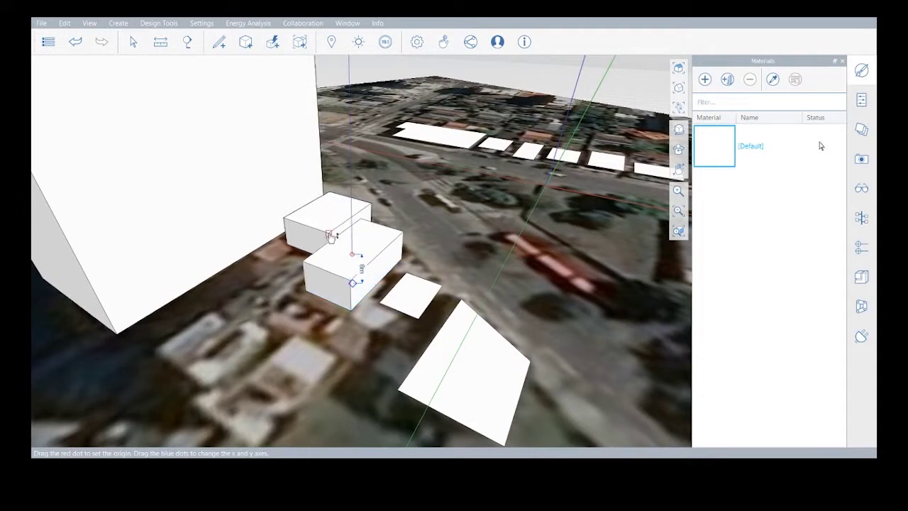
pyautogui.doubleClick(418, 295)
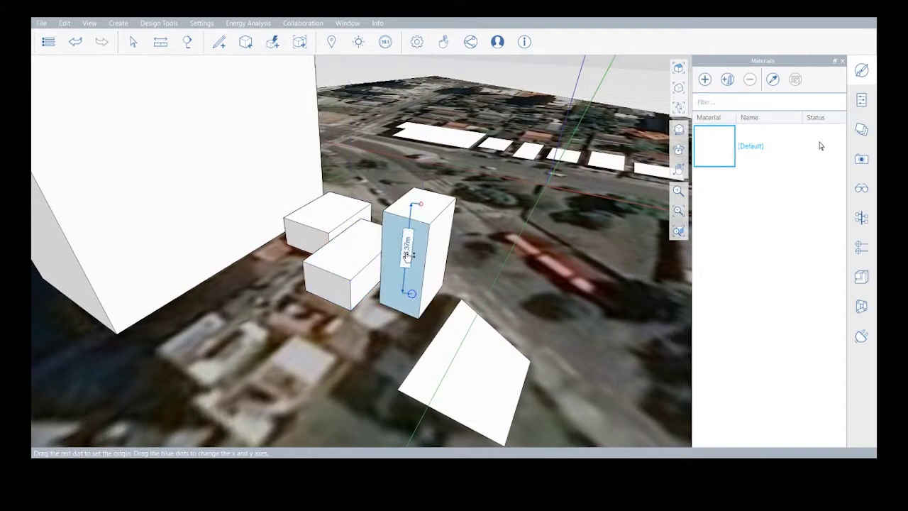
pyautogui.click(409, 276)
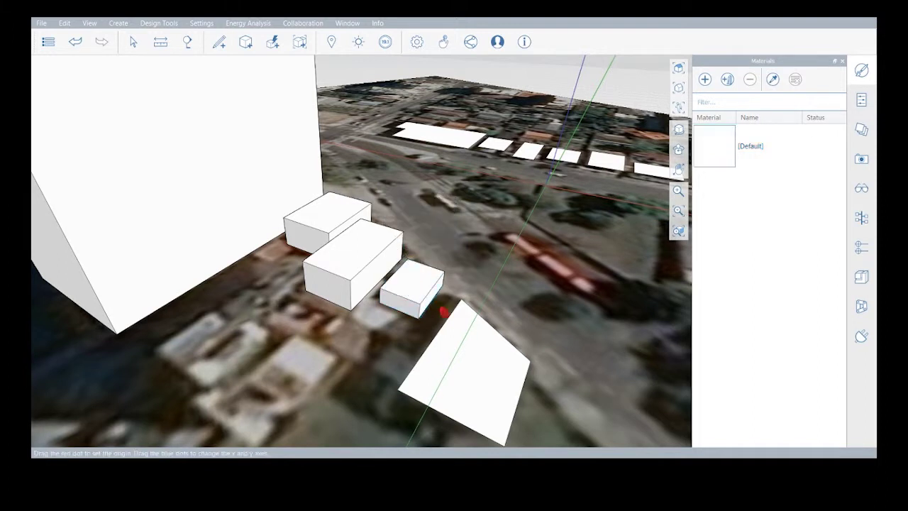
# Extrude the four-sided footprint at the end of the row of low blocks to 4 m.
pyautogui.doubleClick(472, 355)
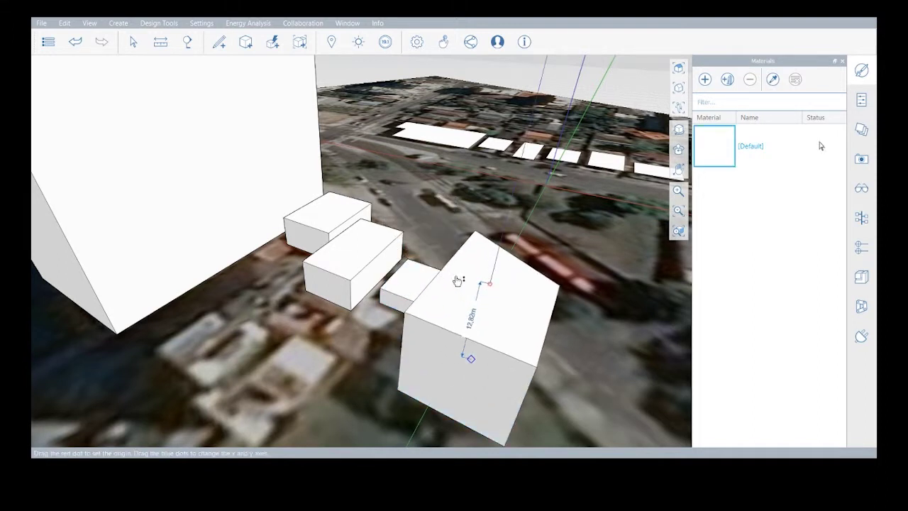
pyautogui.click(472, 319)
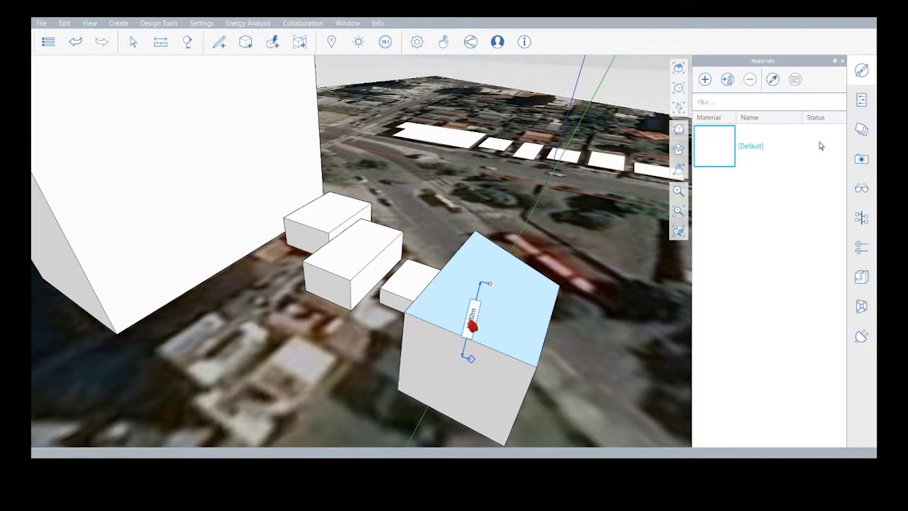
pyautogui.write('4')
pyautogui.press('Return')
pyautogui.press('Escape')
# Extrude the wedge-shaped footprint at the corner of the diagonal avenue to 12 m.
pyautogui.scroll(-1, 328, 238)
pyautogui.scroll(-3, 328, 238)
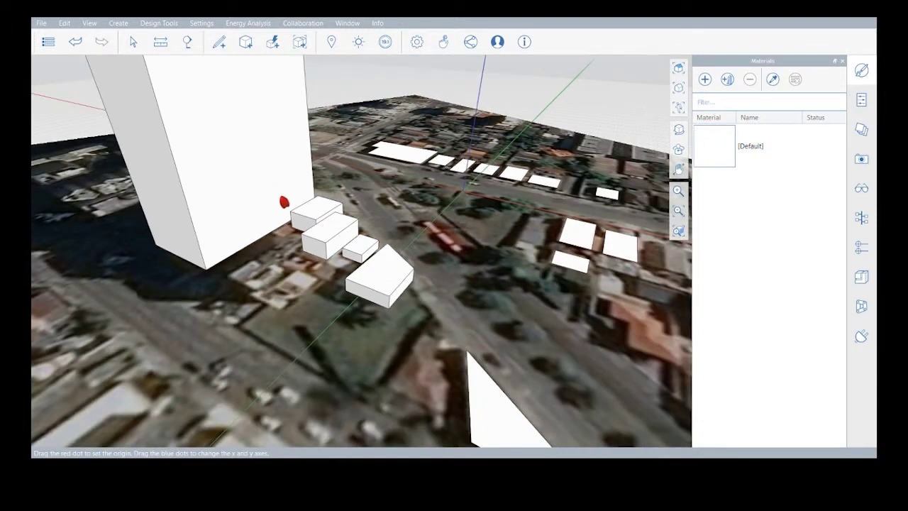
pyautogui.scroll(-2, 414, 283)
pyautogui.click(469, 382)
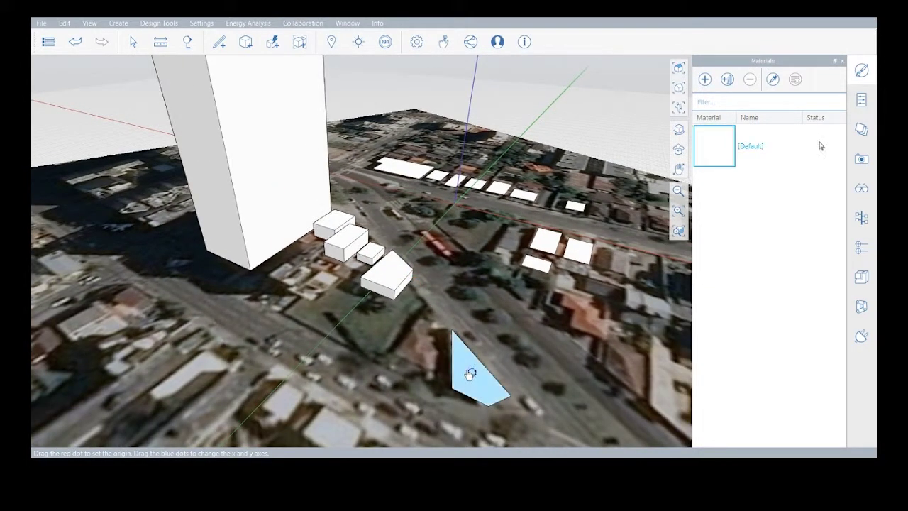
pyautogui.moveTo(471, 376); pyautogui.dragTo(475, 316)
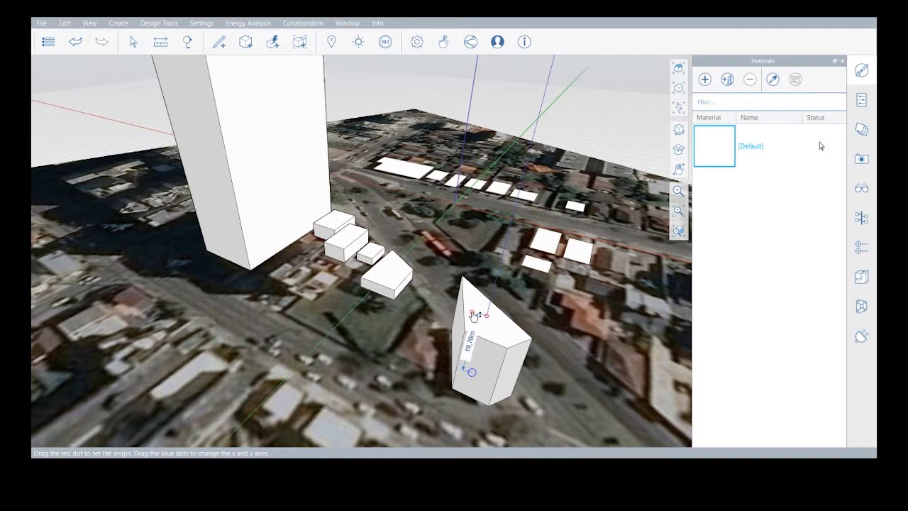
pyautogui.write('12')
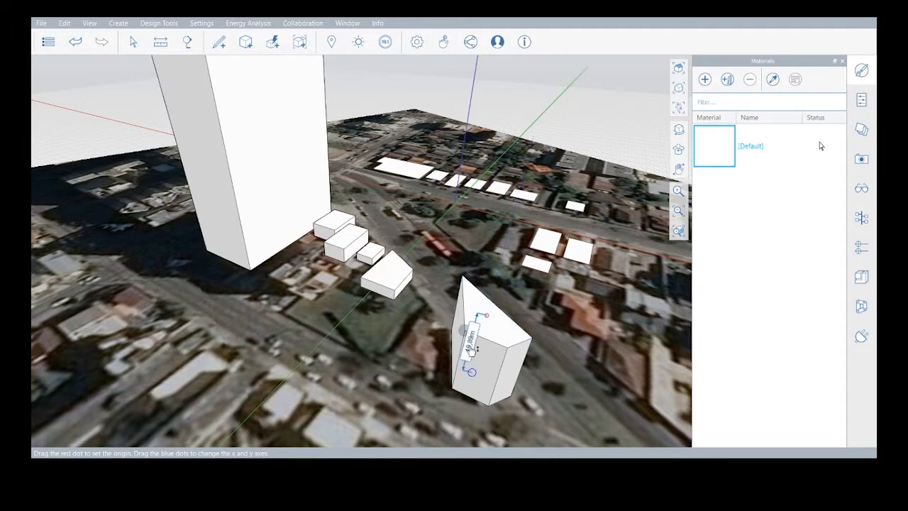
pyautogui.press('Return')
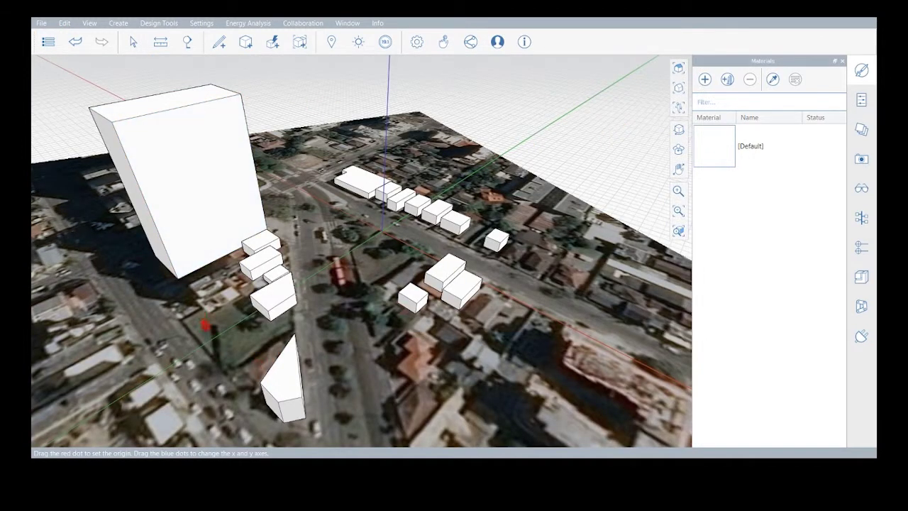
# In top view, sketch a closed C-shaped footprint on the lot at the origin, about 14.5 m along the red axis and 22.3 m along the green.
pyautogui.click(678, 70)
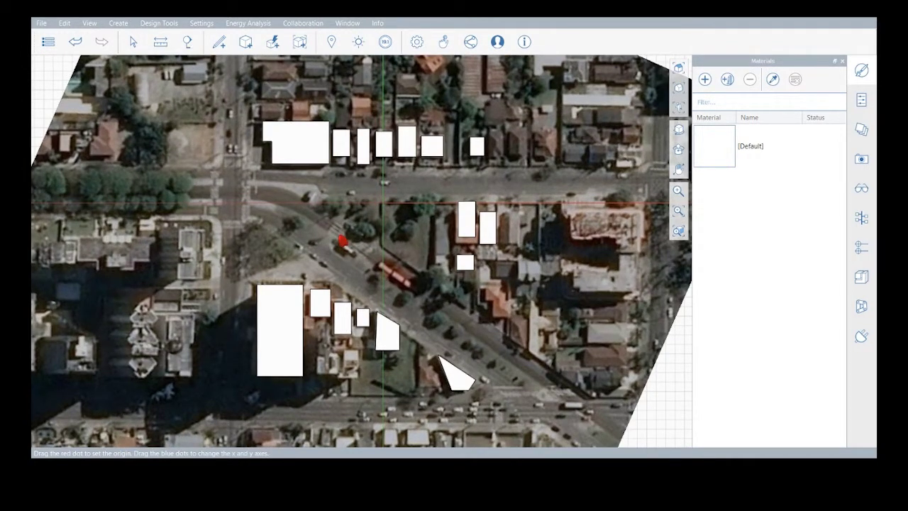
pyautogui.scroll(5, 391, 251)
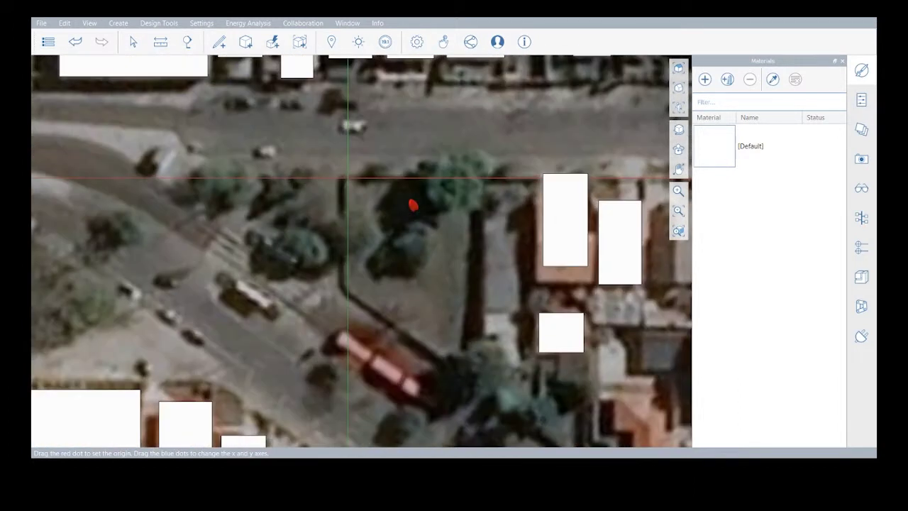
pyautogui.scroll(1, 432, 207)
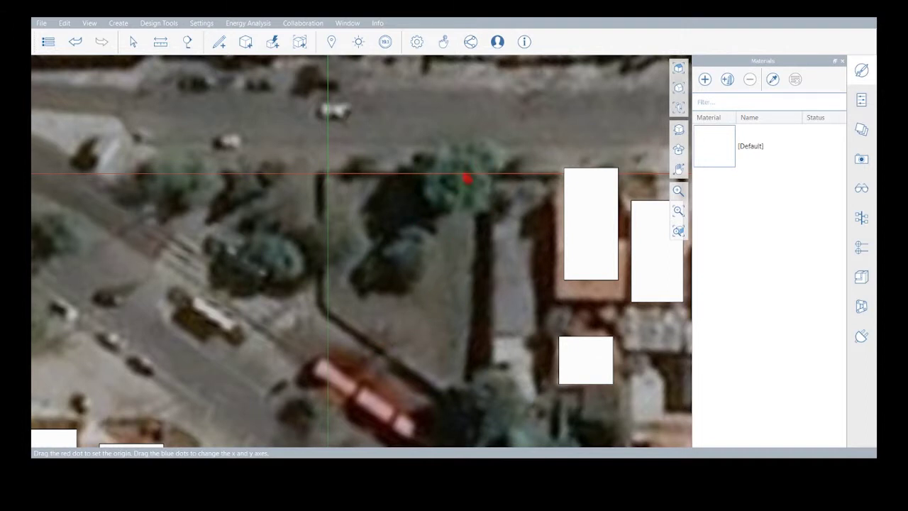
pyautogui.click(221, 42)
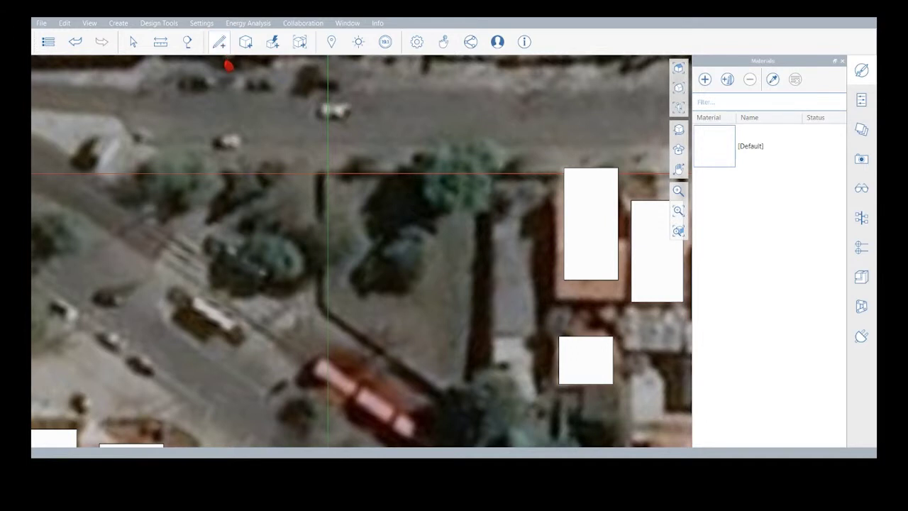
pyautogui.click(414, 173)
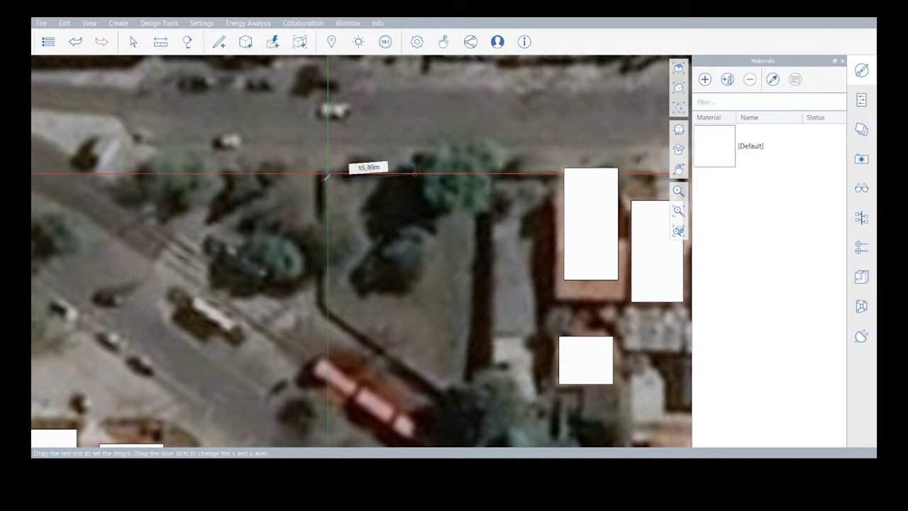
pyautogui.click(320, 174)
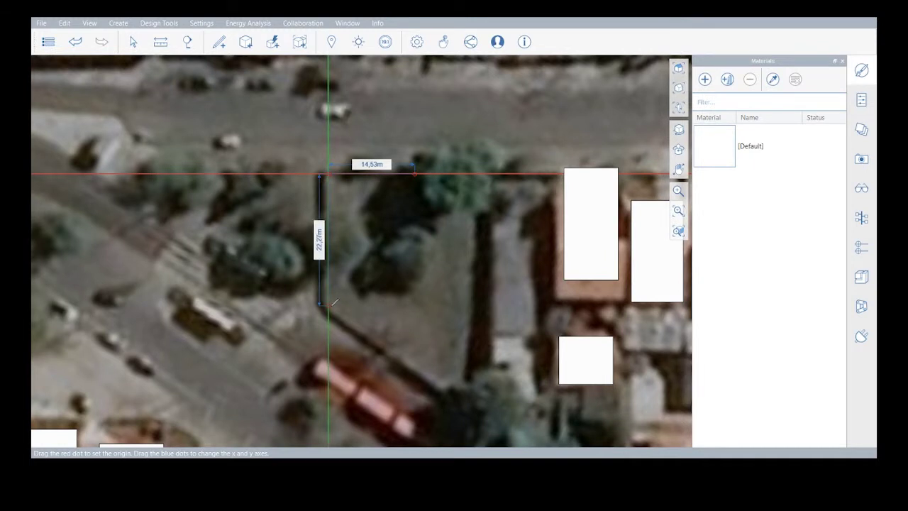
pyautogui.click(321, 305)
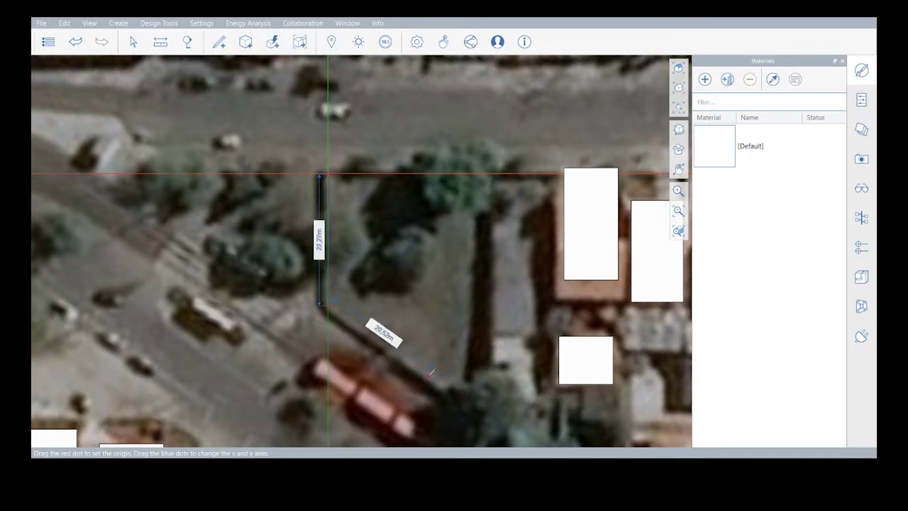
pyautogui.click(428, 371)
pyautogui.click(458, 331)
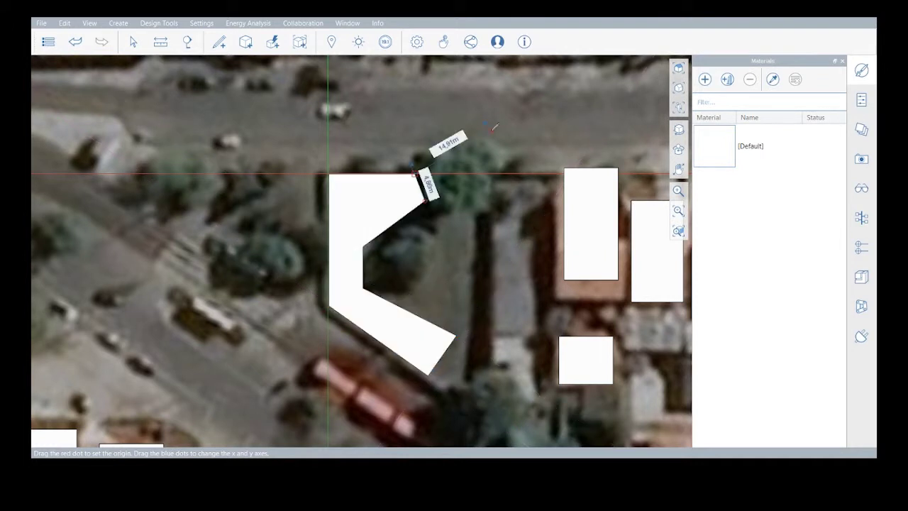
# Extrude the C-shaped footprint at the origin to a height of 15 m in a 3D view.
pyautogui.click(681, 97)
pyautogui.scroll(5, 407, 255)
pyautogui.moveTo(544, 302); pyautogui.dragTo(400, 317, button='middle')
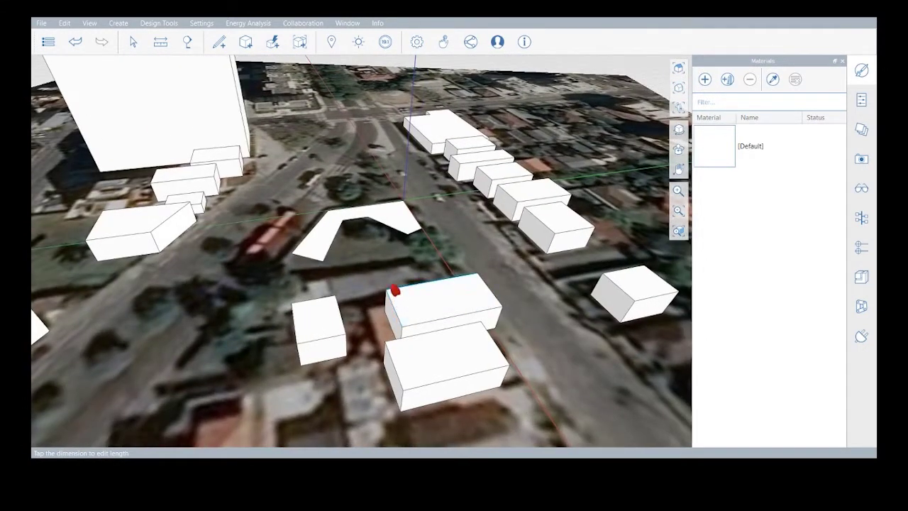
pyautogui.click(390, 216)
pyautogui.moveTo(394, 216); pyautogui.dragTo(399, 131)
pyautogui.click(392, 180)
pyautogui.write('15')
pyautogui.press('Return')
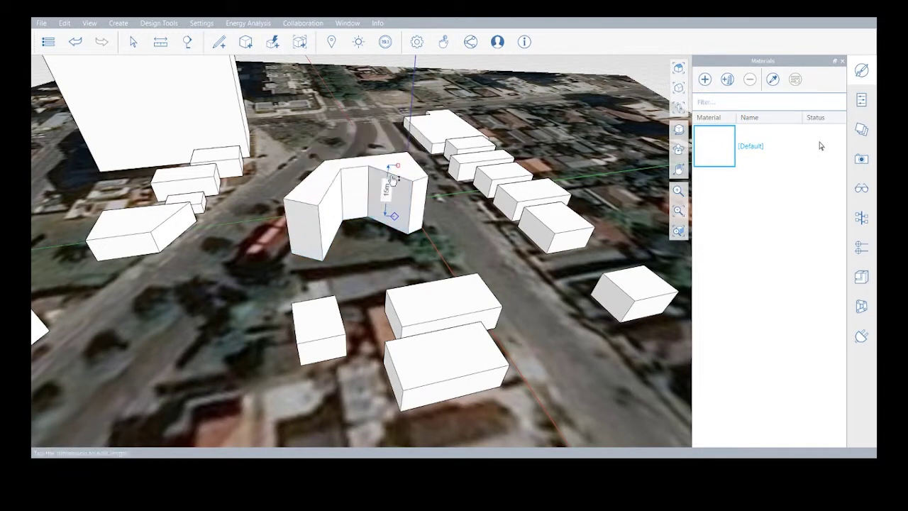
pyautogui.press('Escape')
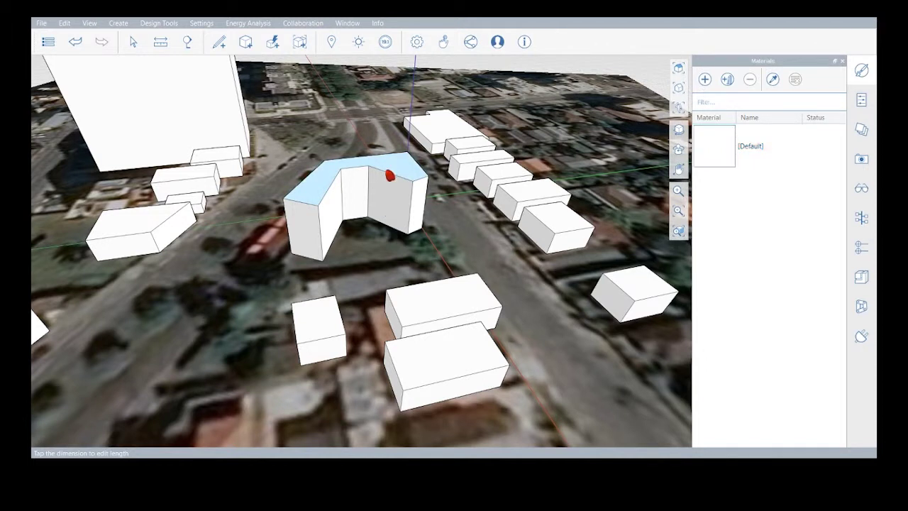
# Create two layers named EDIFICIO and ENTORNO.
pyautogui.scroll(-3, 419, 237)
pyautogui.moveTo(283, 339); pyautogui.dragTo(490, 365, button='middle')
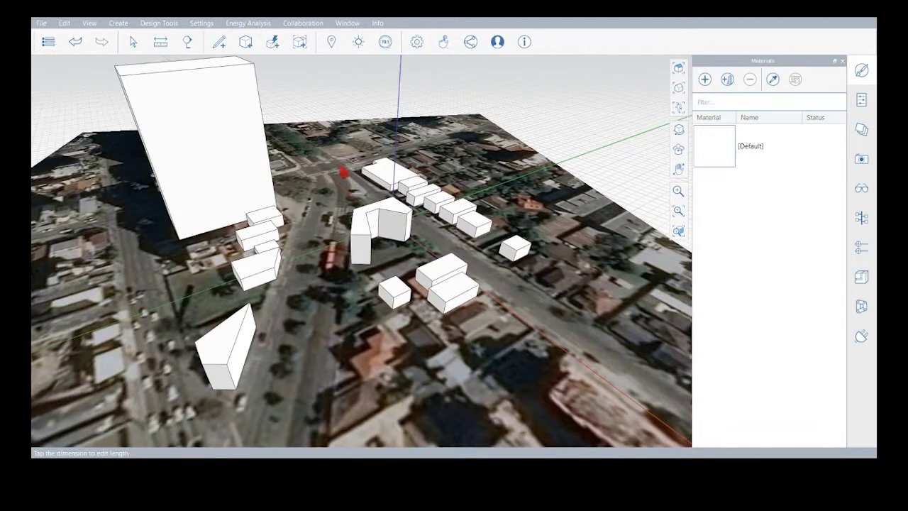
pyautogui.scroll(1, 334, 162)
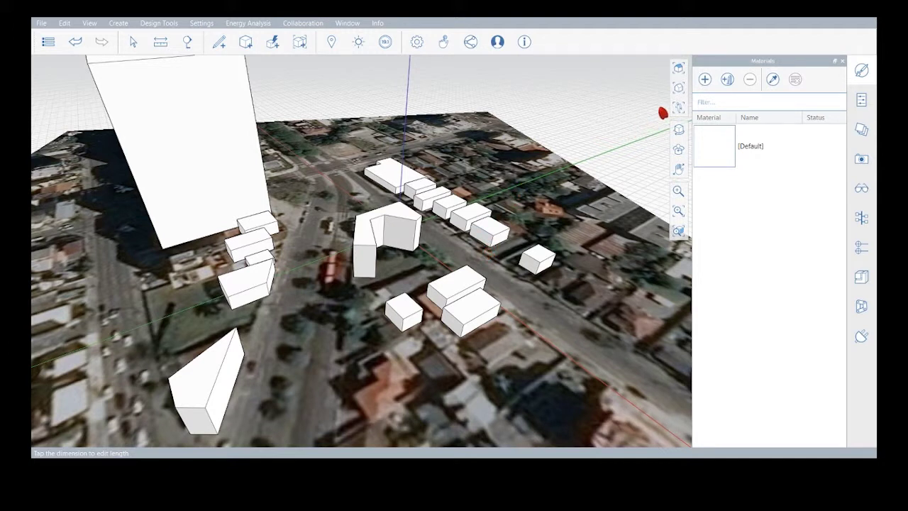
pyautogui.click(862, 132)
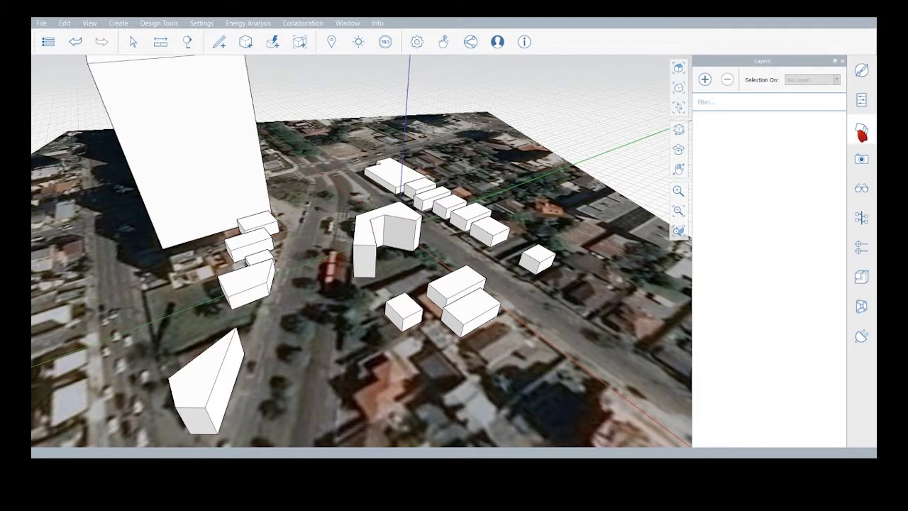
pyautogui.click(705, 79)
pyautogui.click(704, 79)
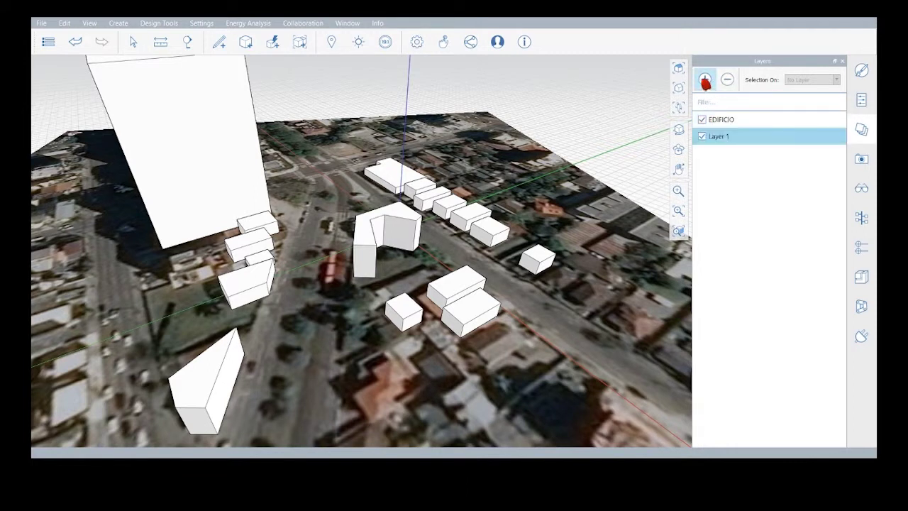
pyautogui.doubleClick(721, 137)
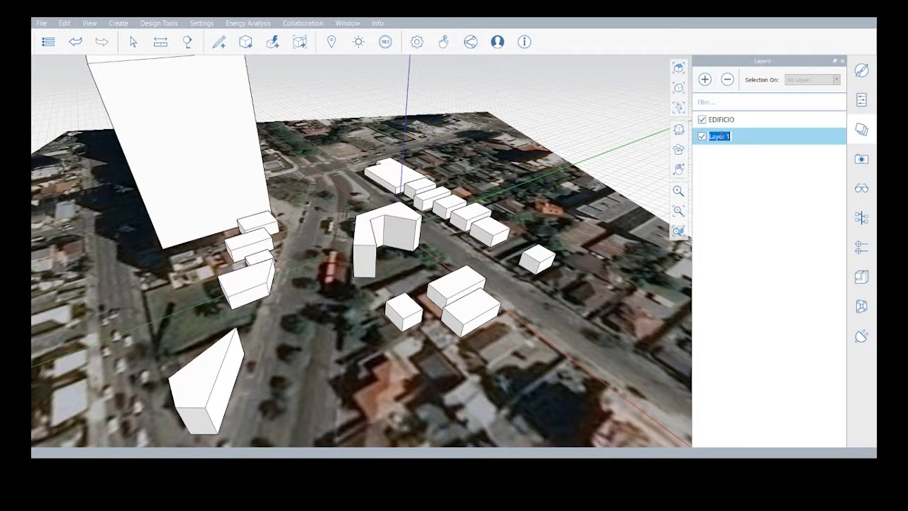
pyautogui.write('ENTORNO')
pyautogui.click(733, 195)
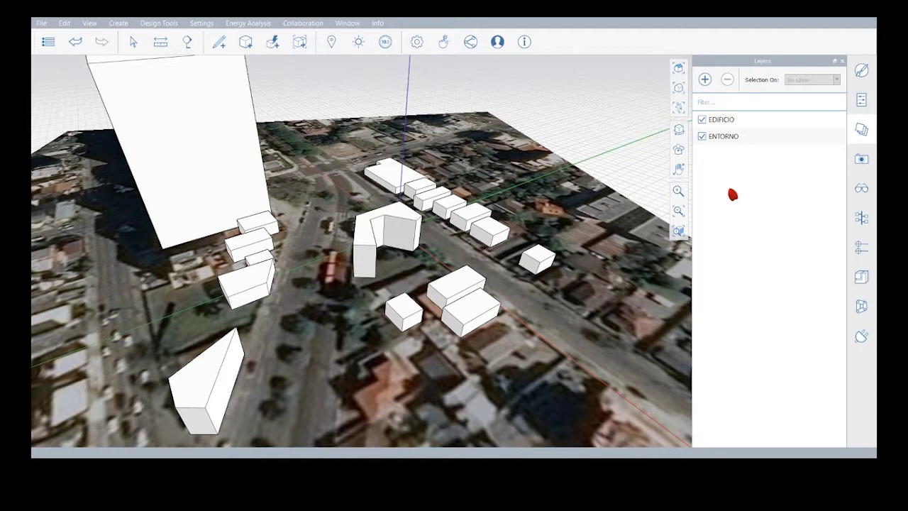
# Assign the C-shaped building to the EDIFICIO layer.
pyautogui.click(403, 231)
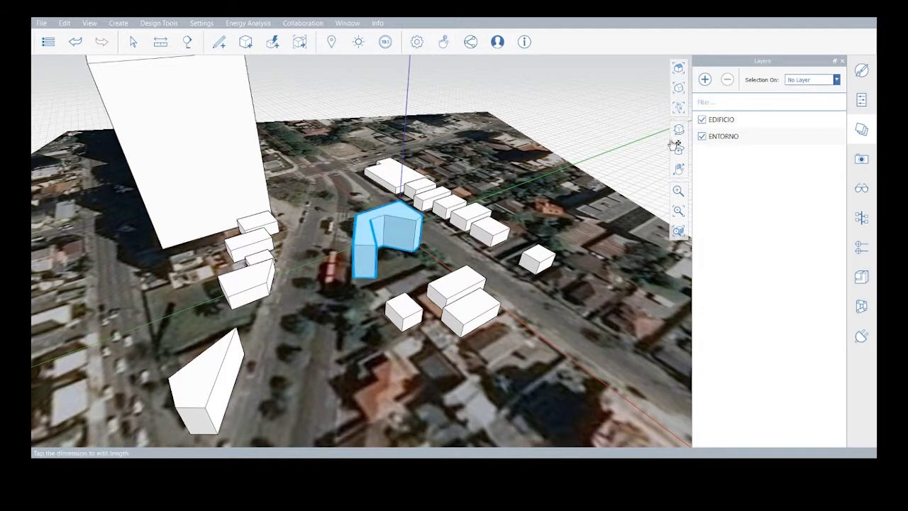
pyautogui.click(837, 81)
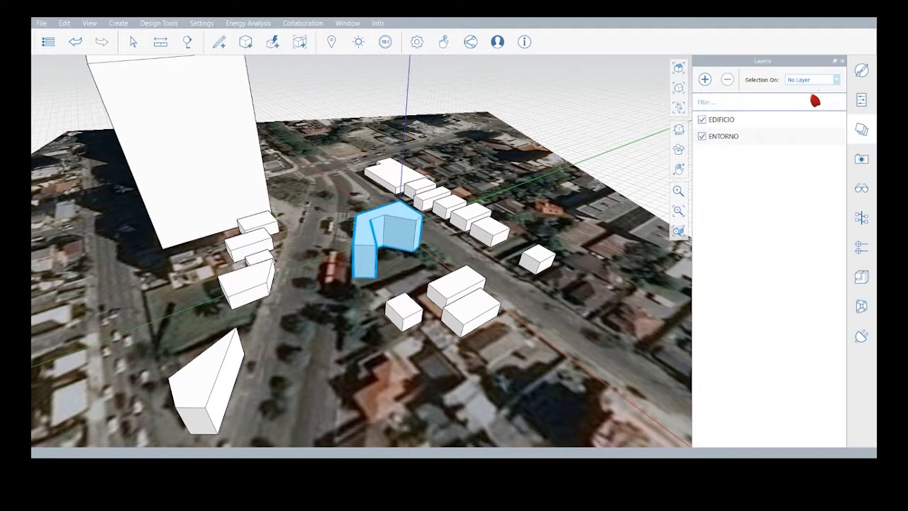
pyautogui.click(798, 93)
# In top view, assign the row of buildings north of the street and the three blocks east of the C-shaped building to the ENTORNO layer.
pyautogui.click(861, 99)
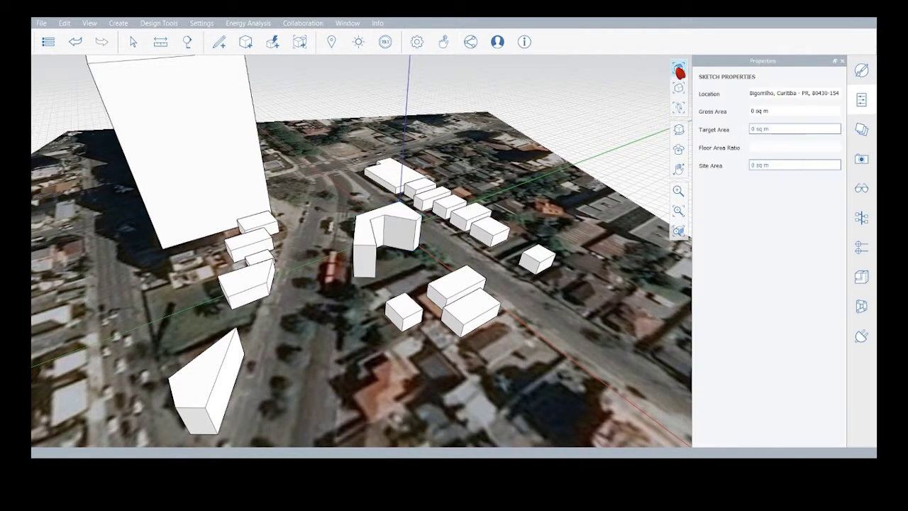
pyautogui.click(679, 88)
pyautogui.moveTo(266, 126); pyautogui.dragTo(514, 199)
pyautogui.click(831, 113)
pyautogui.click(413, 190)
pyautogui.moveTo(414, 190); pyautogui.dragTo(497, 265)
# Assign the six masses south of the diagonal avenue to the ENTORNO layer and clear the selection.
pyautogui.click(253, 269)
pyautogui.moveTo(253, 270)
pyautogui.mouseDown()
pyautogui.moveTo(401, 412)
pyautogui.moveTo(440, 429)
pyautogui.moveTo(484, 432)
pyautogui.mouseUp()
pyautogui.click(793, 112)
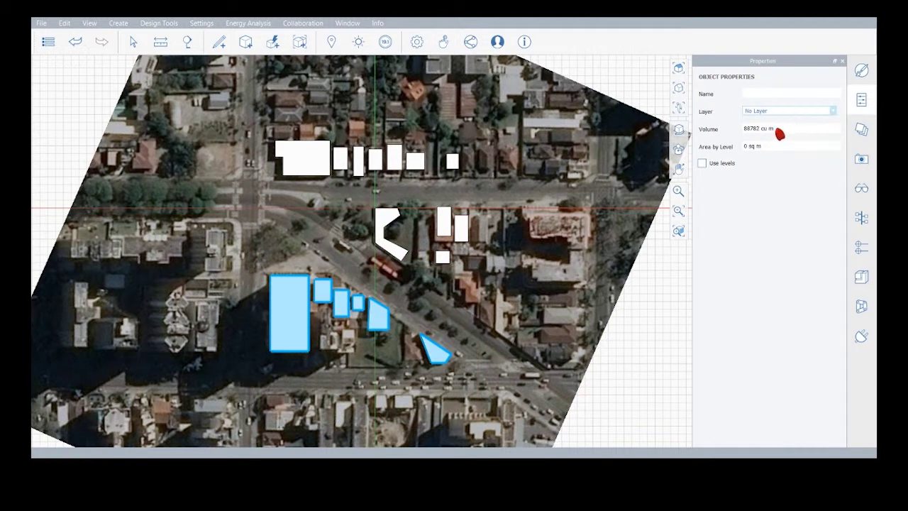
pyautogui.click(775, 139)
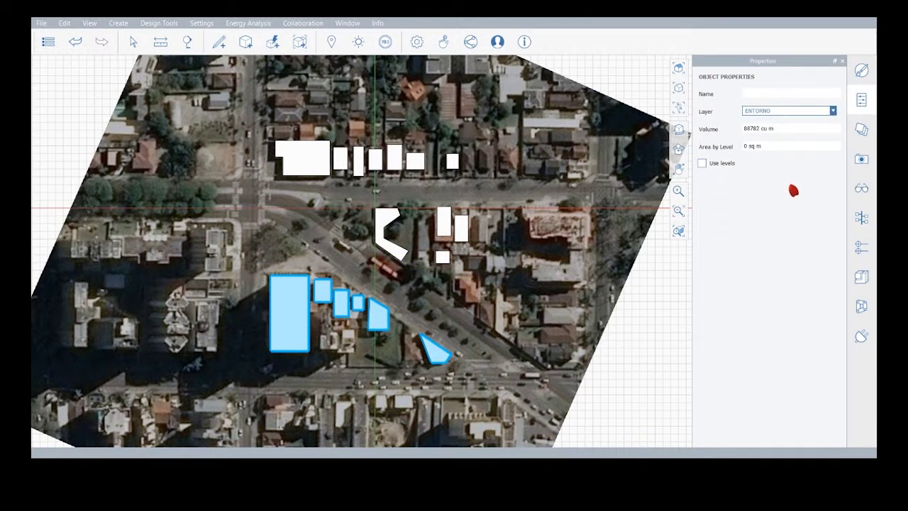
pyautogui.click(861, 130)
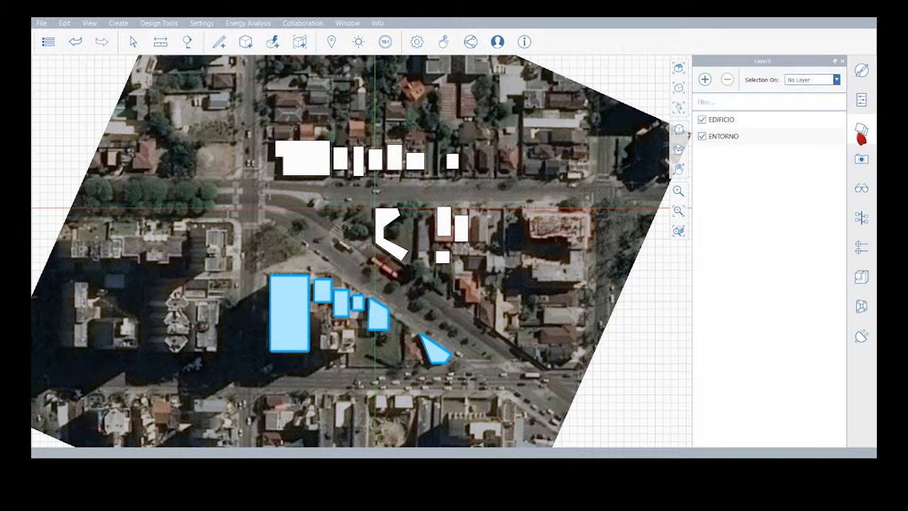
pyautogui.click(654, 288)
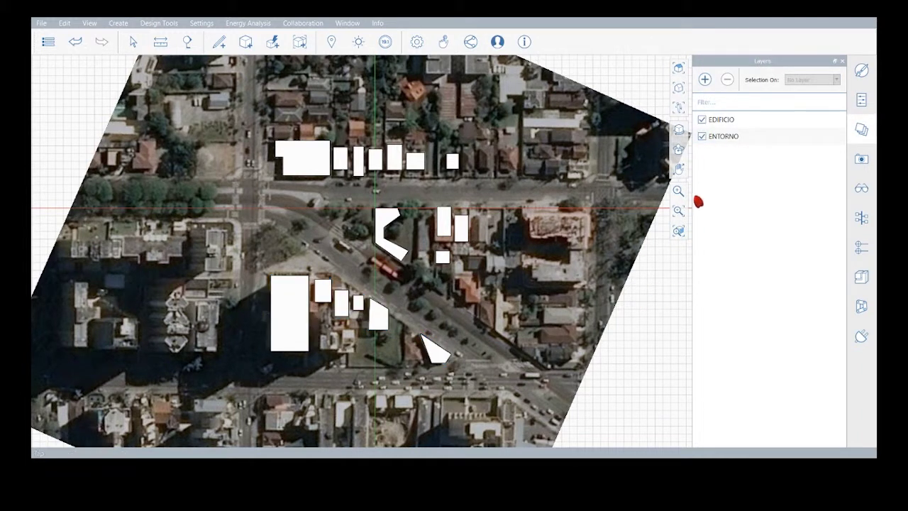
# In a 3D view, toggle the EDIFICIO and ENTORNO layers off and on to check which masses belong to each.
pyautogui.click(679, 107)
pyautogui.click(702, 121)
pyautogui.click(702, 121)
pyautogui.click(702, 121)
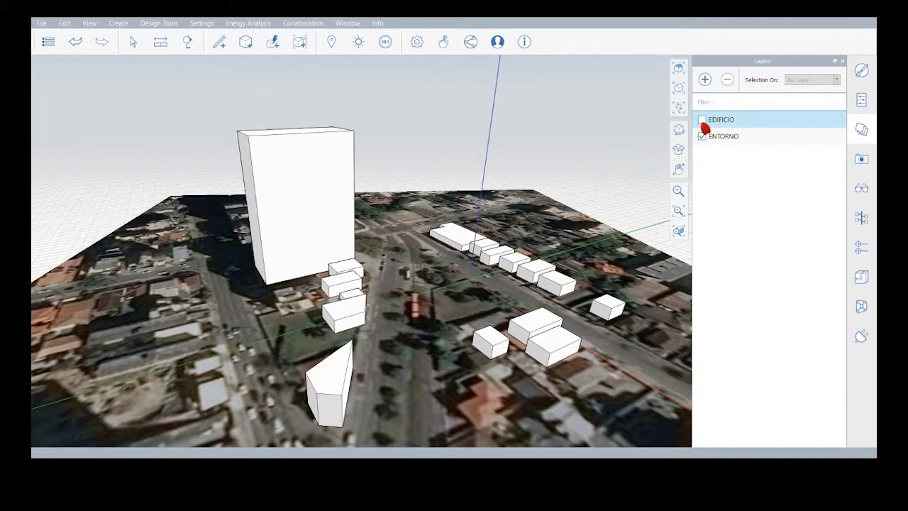
pyautogui.click(702, 121)
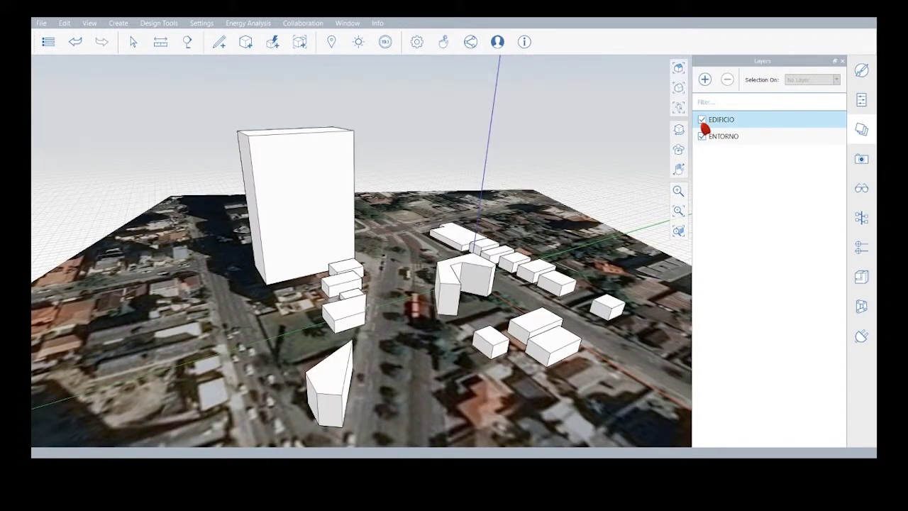
pyautogui.click(702, 137)
pyautogui.click(702, 137)
pyautogui.click(702, 137)
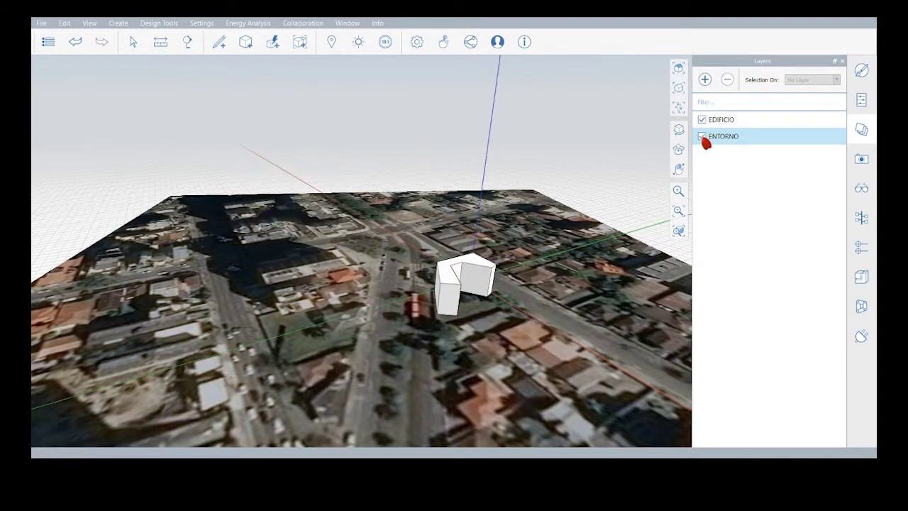
pyautogui.click(702, 136)
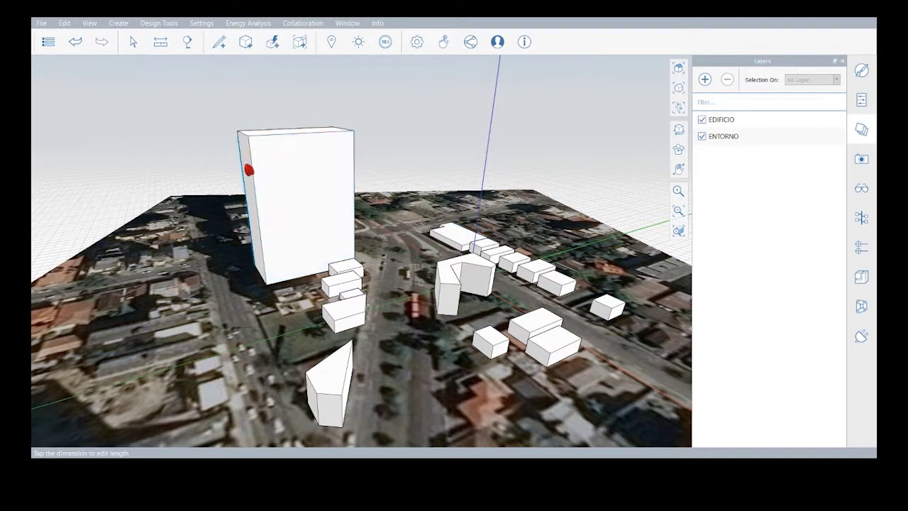
# Check the layer assignment of the tall tower, the wedge-shaped mass and the four low blocks between them, toggling ENTORNO visibility off and on.
pyautogui.click(290, 183)
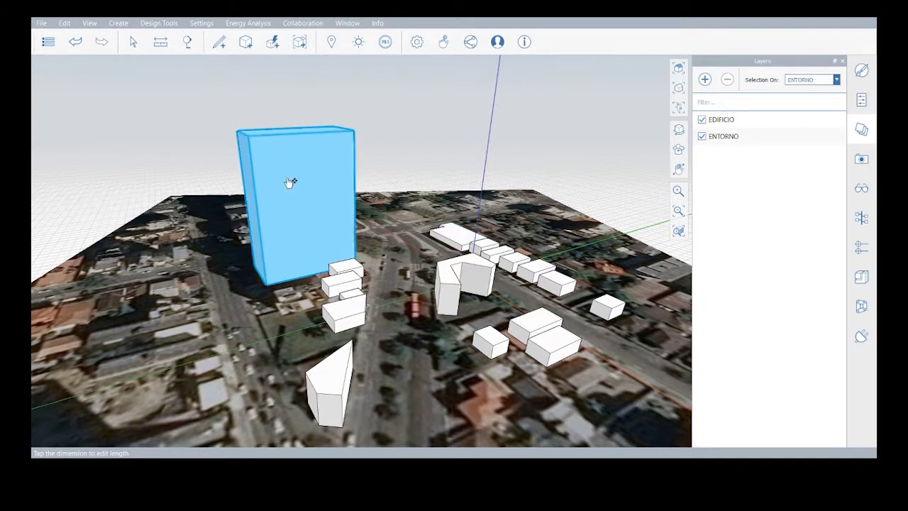
pyautogui.click(290, 181)
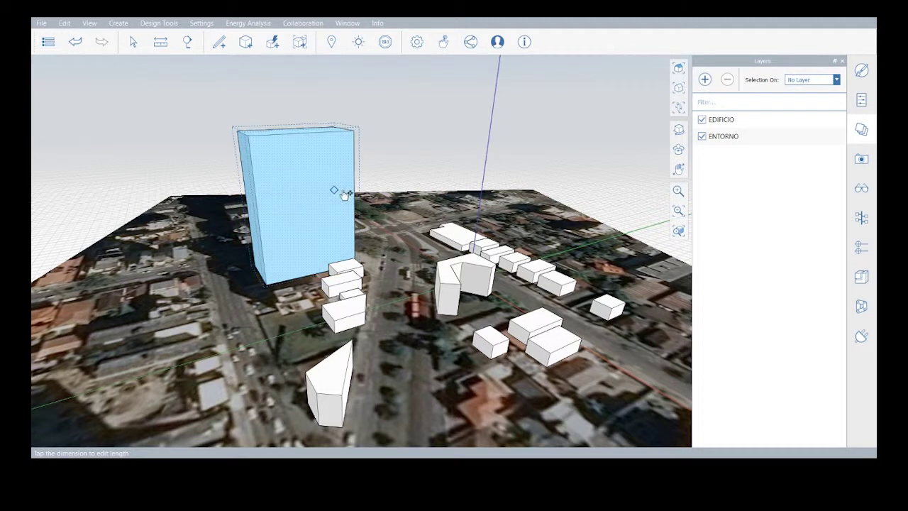
pyautogui.press('Escape')
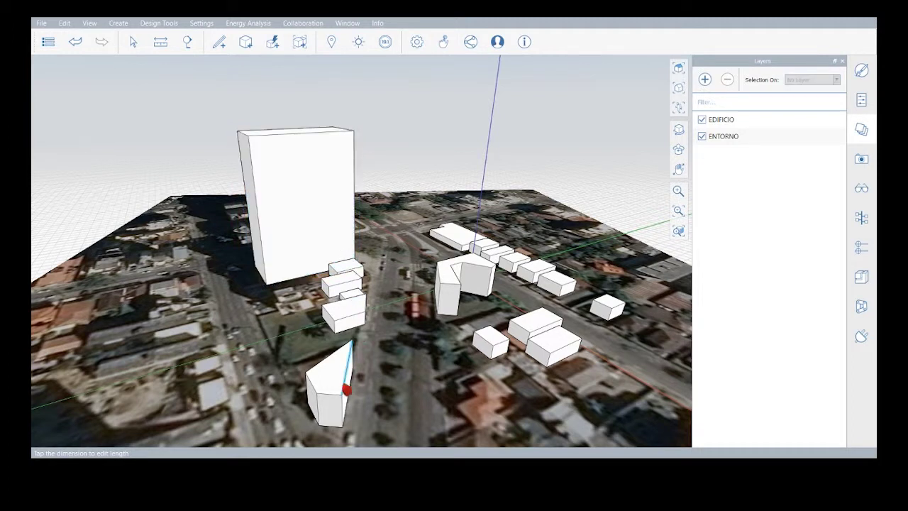
pyautogui.click(335, 389)
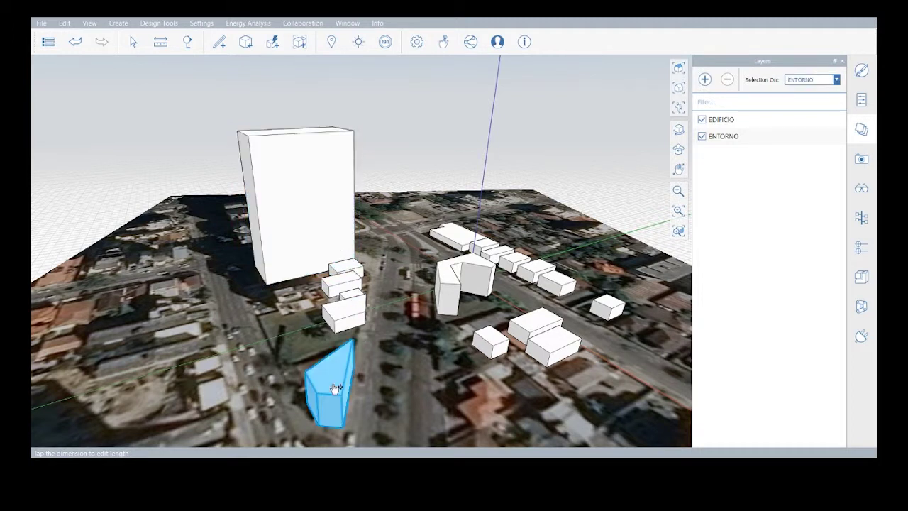
pyautogui.press('Escape')
pyautogui.click(357, 314)
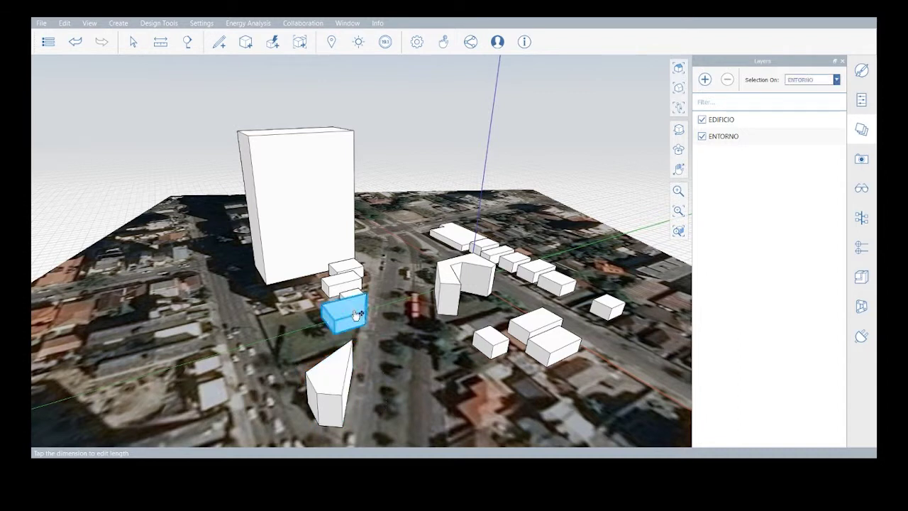
pyautogui.press('Escape')
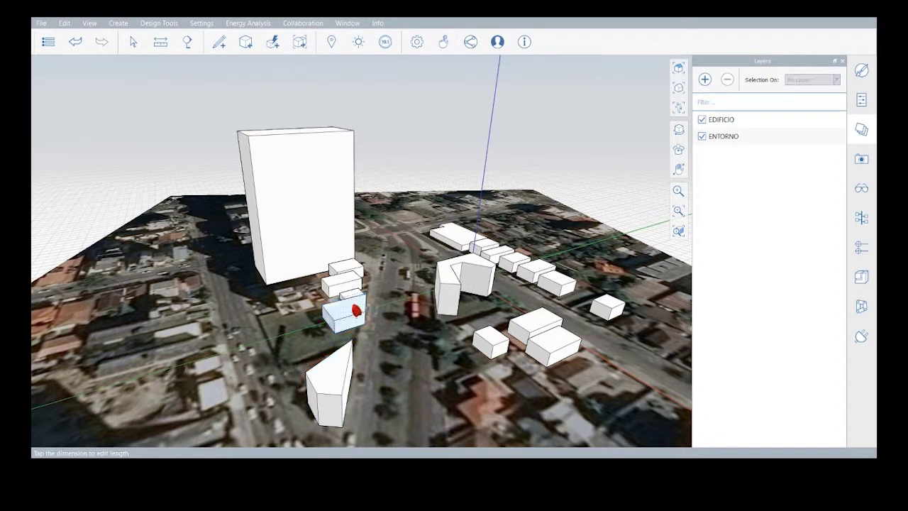
pyautogui.click(353, 297)
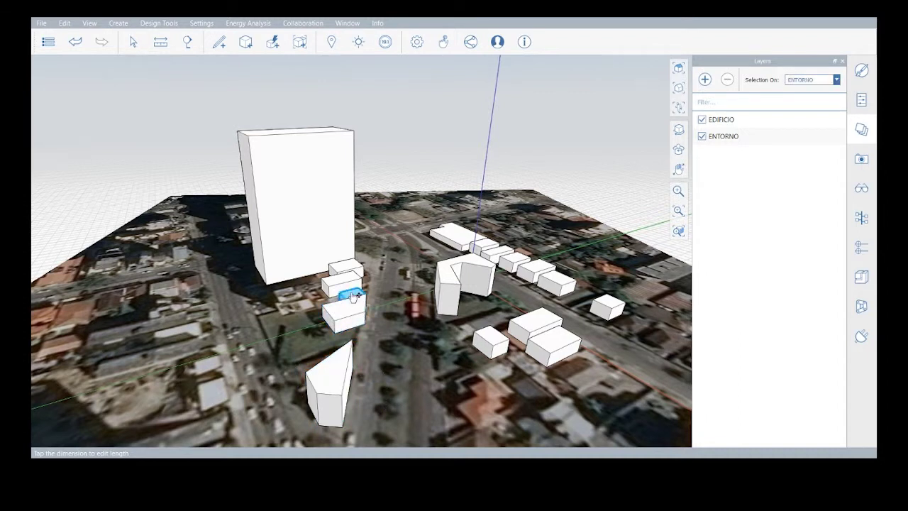
pyautogui.press('Escape')
pyautogui.click(347, 285)
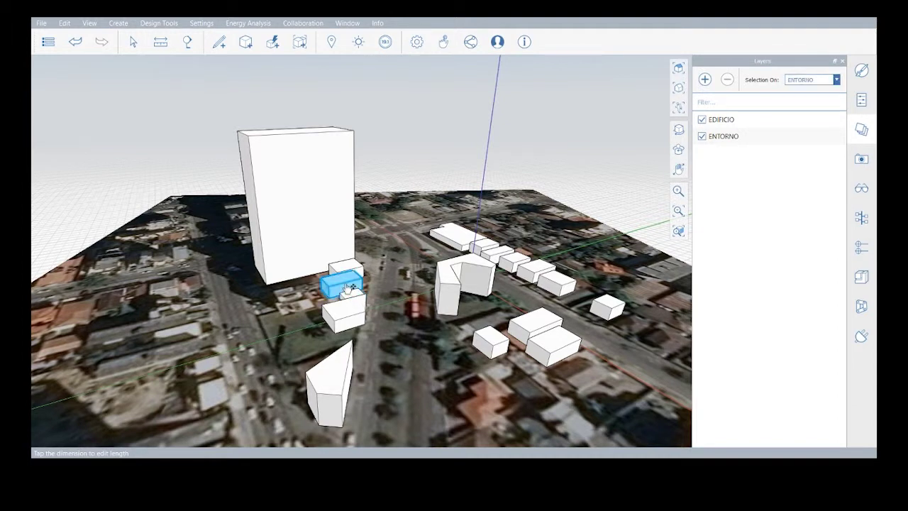
pyautogui.press('Escape')
pyautogui.click(348, 269)
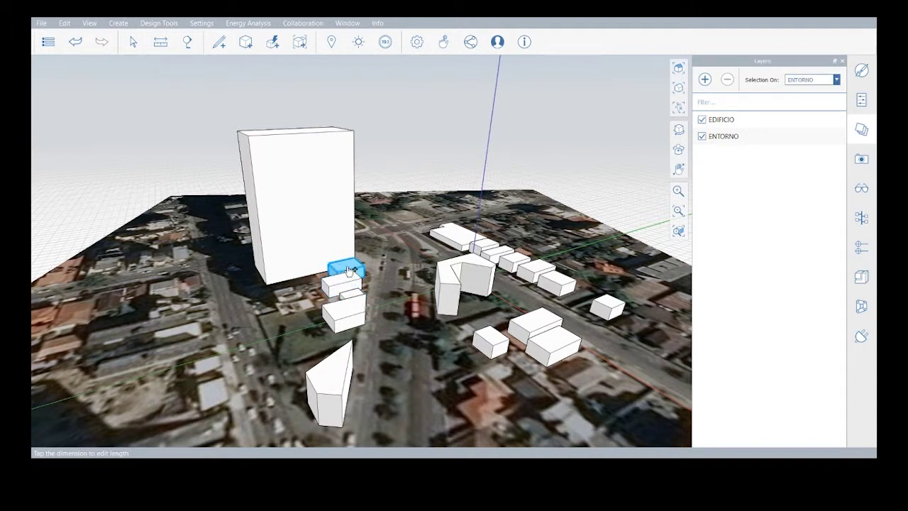
pyautogui.press('Escape')
pyautogui.click(701, 137)
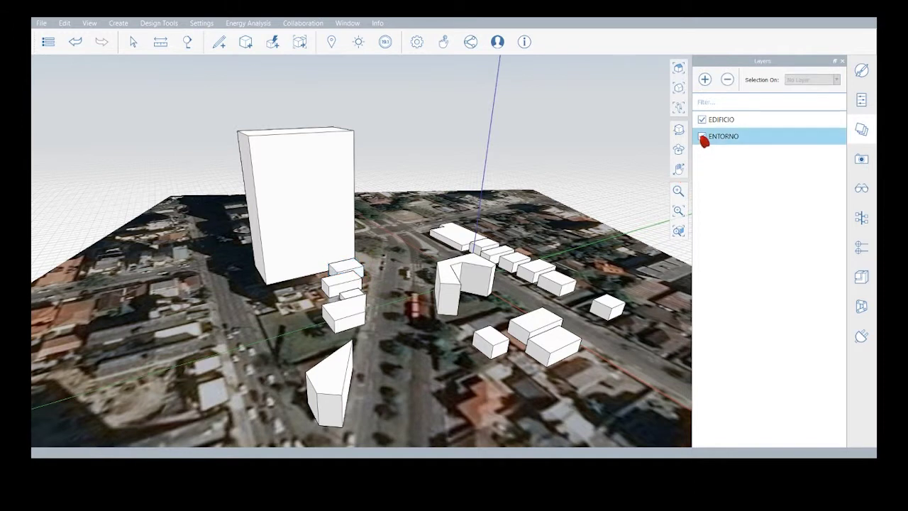
pyautogui.click(702, 136)
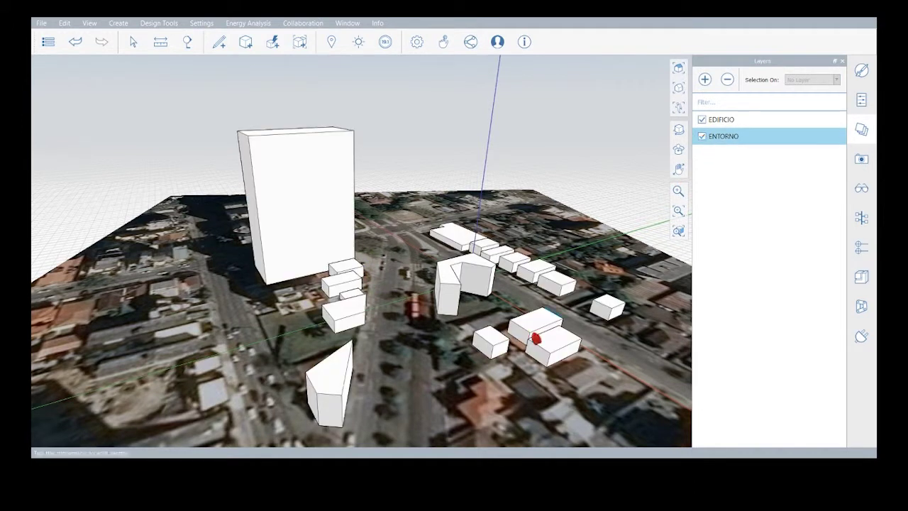
# Create eleven levels spaced 4 m apart, from elevation 0 m up to 40 m.
pyautogui.scroll(5, 494, 320)
pyautogui.moveTo(574, 376); pyautogui.dragTo(497, 365, button='right')
pyautogui.scroll(-5, 217, 302)
pyautogui.scroll(1, 430, 390)
pyautogui.scroll(2, 430, 391)
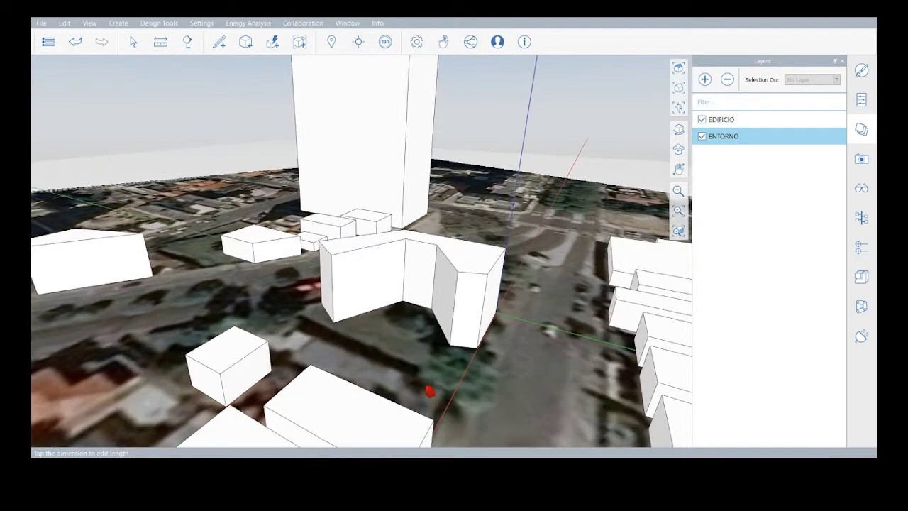
pyautogui.scroll(5, 454, 358)
pyautogui.scroll(-5, 454, 365)
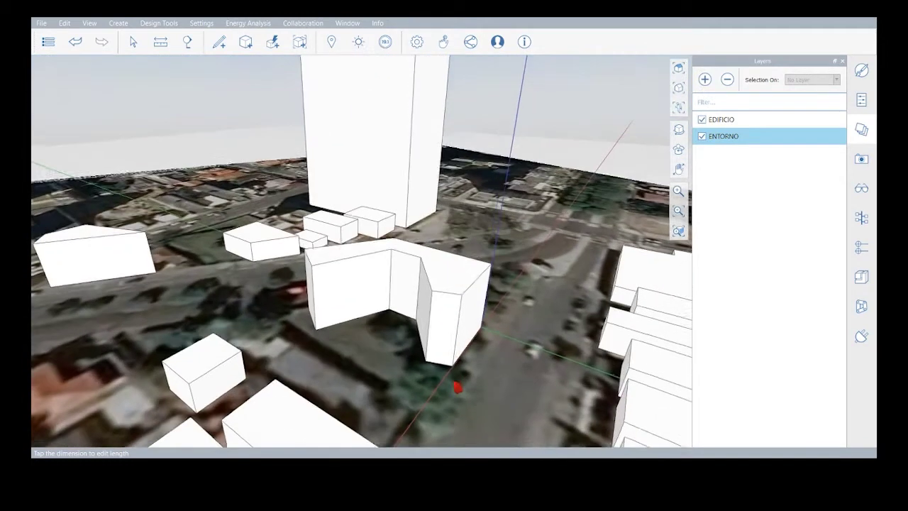
pyautogui.click(851, 255)
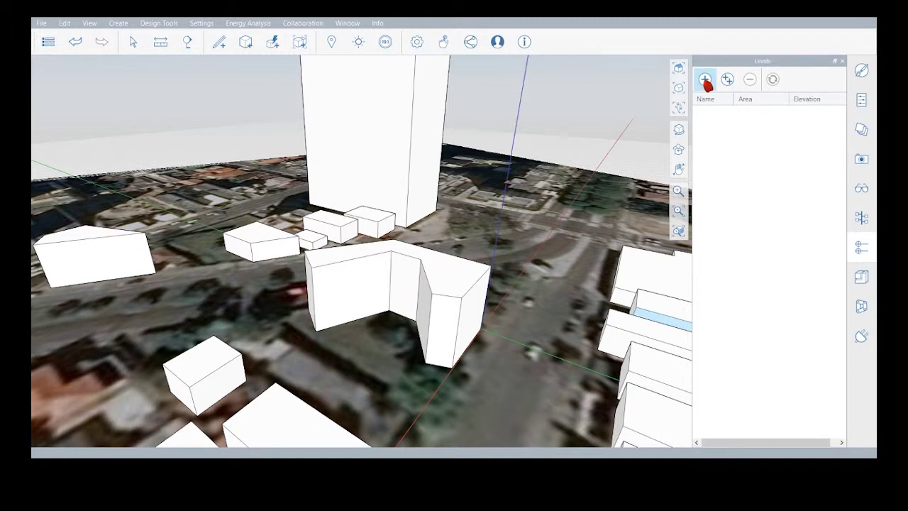
pyautogui.click(706, 81)
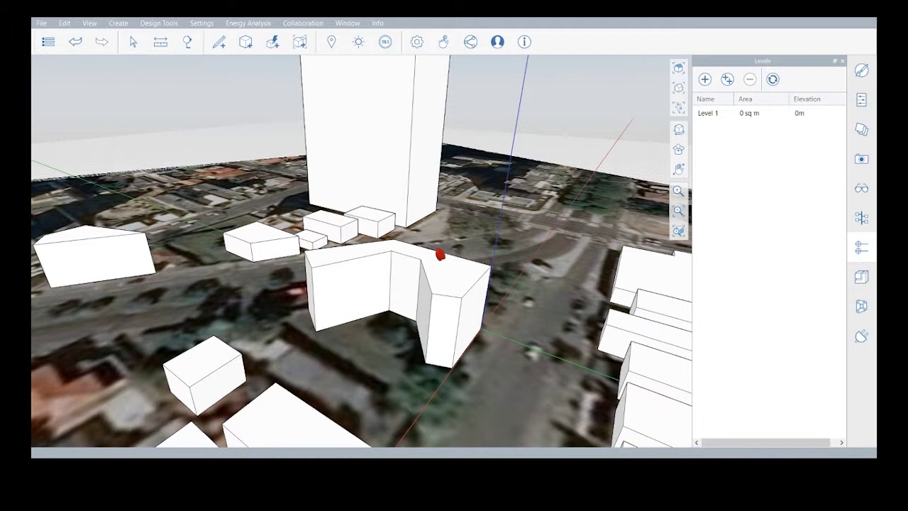
pyautogui.click(798, 157)
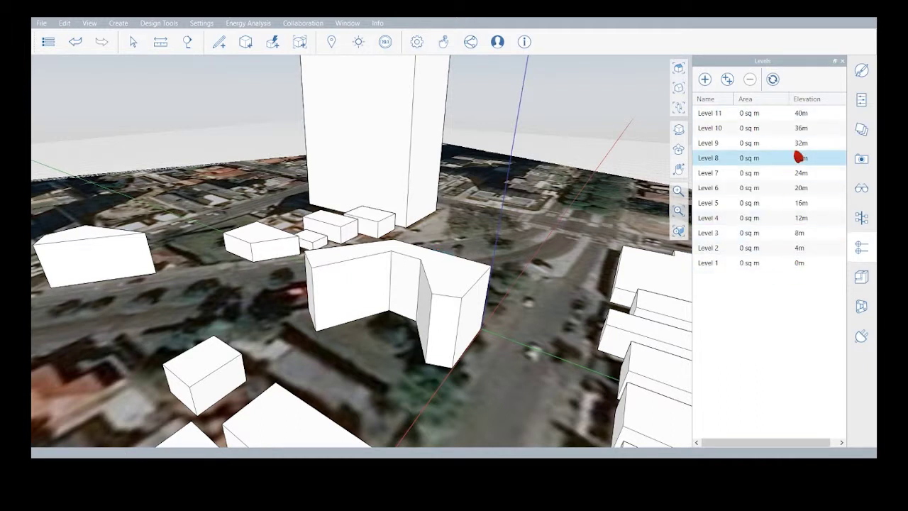
# Turn on Use levels for the C-shaped building to divide it into floors and clear the selection.
pyautogui.moveTo(343, 341); pyautogui.dragTo(383, 350, button='right')
pyautogui.doubleClick(402, 263)
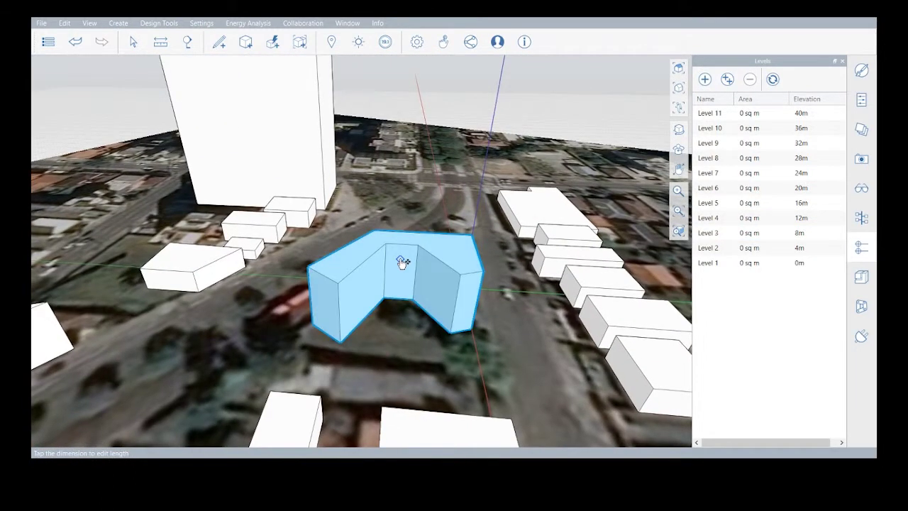
pyautogui.click(859, 103)
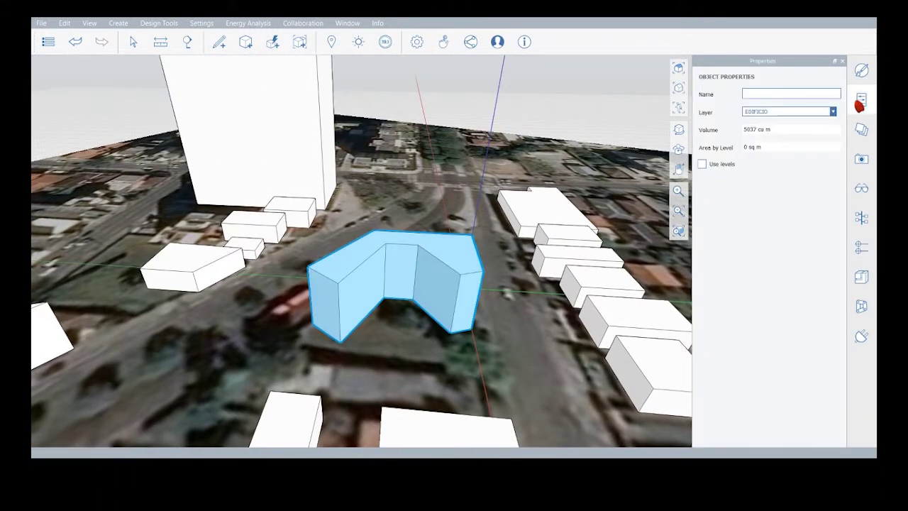
pyautogui.click(704, 166)
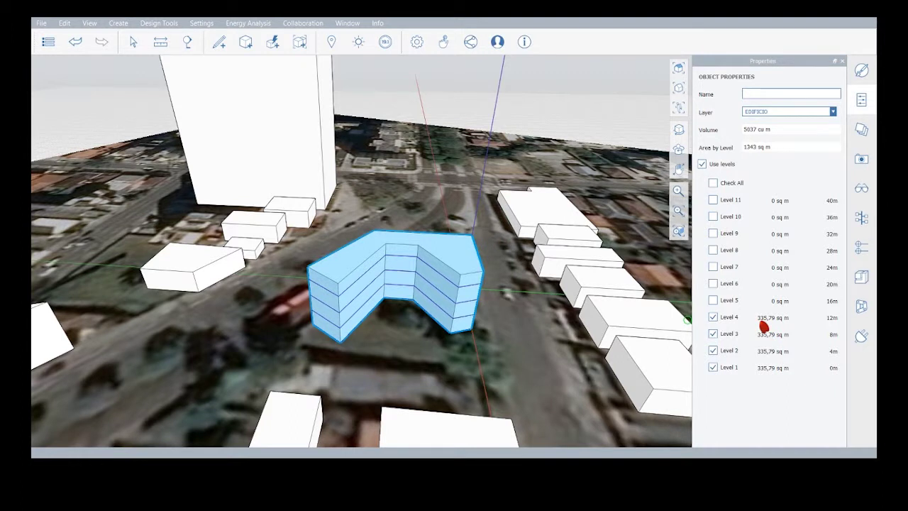
pyautogui.click(484, 358)
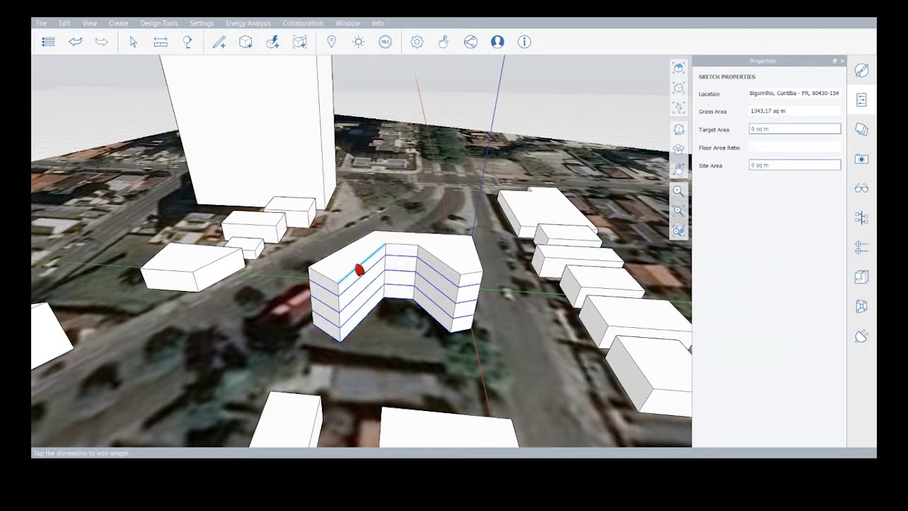
# Move the top end edge of the wing nearest the avenue inward to slope its end face, and inspect the building's area per level.
pyautogui.click(323, 276)
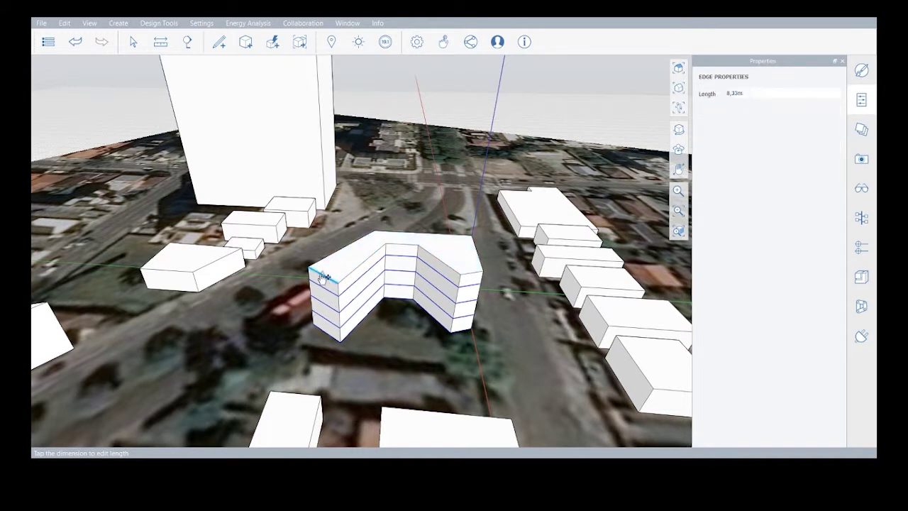
pyautogui.moveTo(323, 277); pyautogui.dragTo(346, 259)
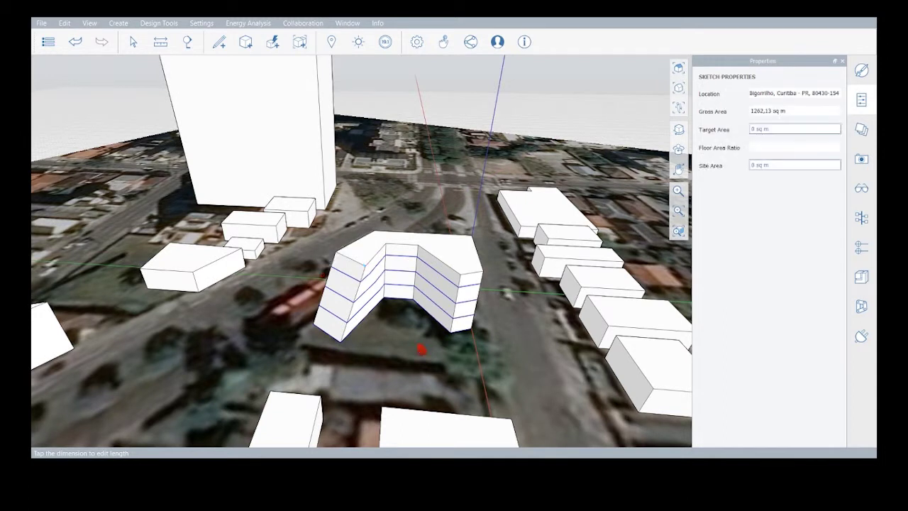
pyautogui.click(451, 246)
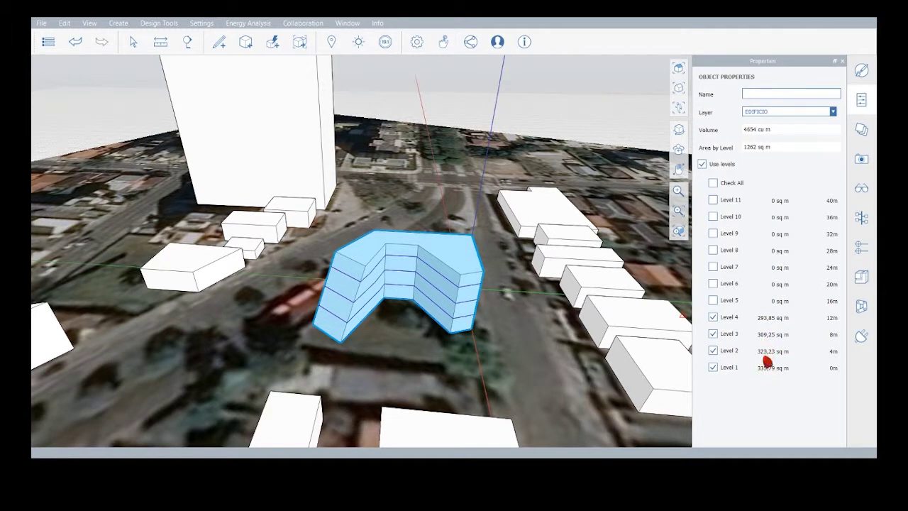
pyautogui.click(475, 324)
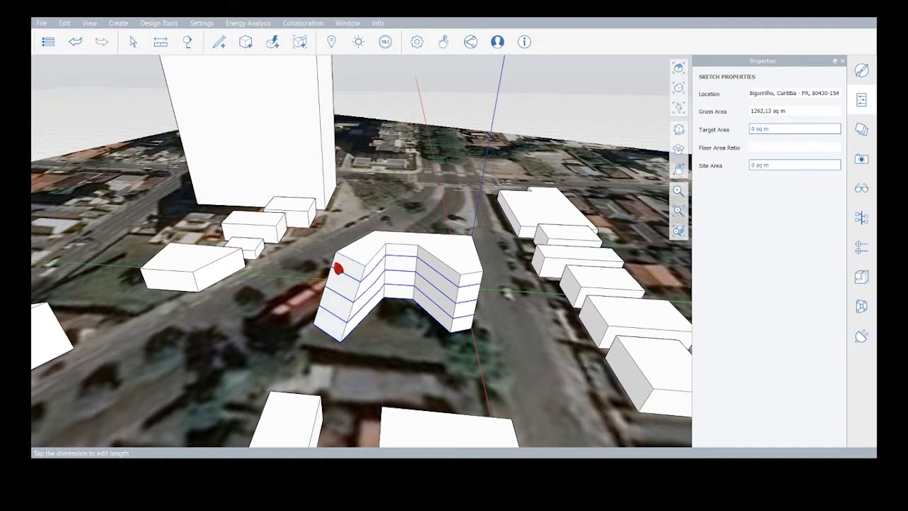
pyautogui.click(437, 278)
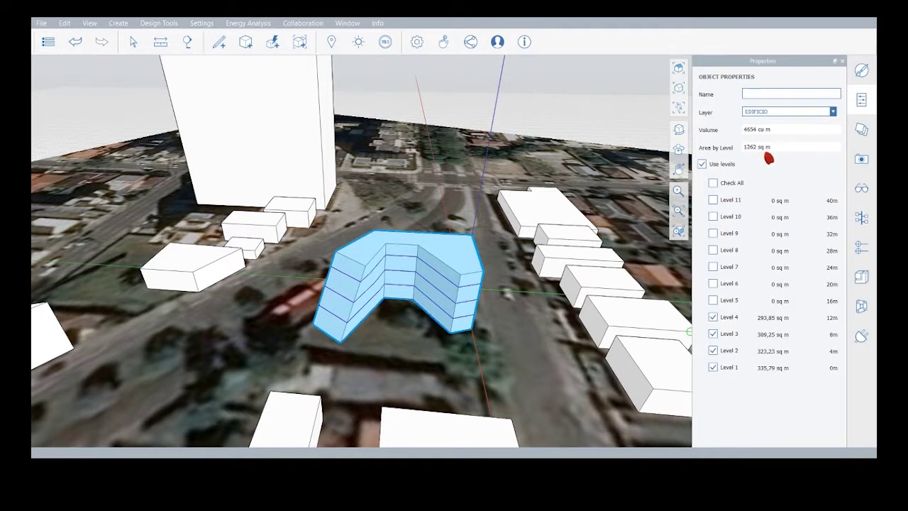
# Draw a line across the C-shaped building's roof at the inner corner and extrude the roof of the wing beside the house row upward.
pyautogui.click(474, 277)
pyautogui.click(473, 274)
pyautogui.press('Escape')
pyautogui.press('l')
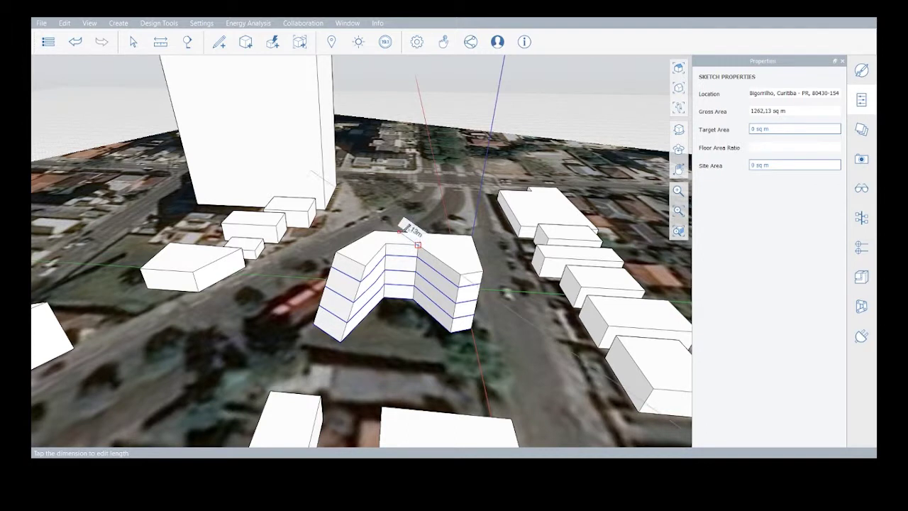
pyautogui.click(451, 249)
pyautogui.moveTo(460, 258); pyautogui.dragTo(457, 205)
pyautogui.click(517, 326)
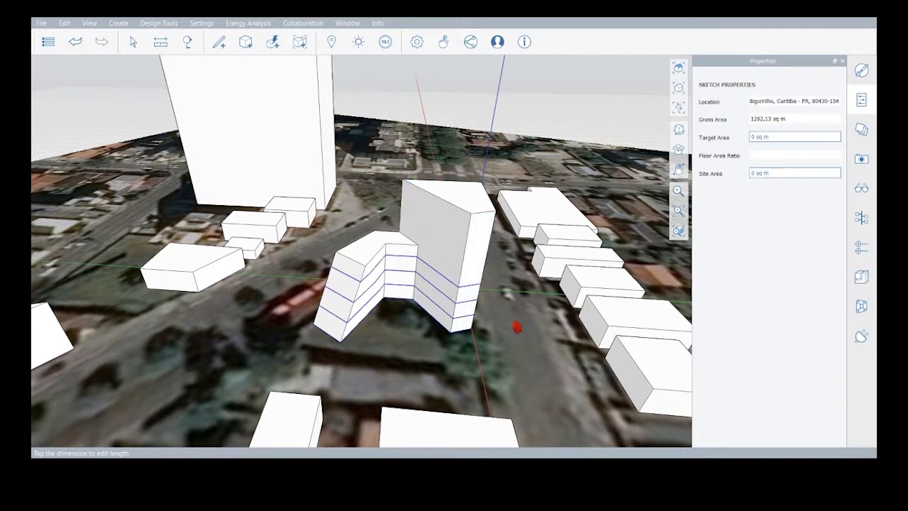
# Turn Use levels off and on again for the C-shaped building to divide the raised wing into floors, and clear the selection.
pyautogui.doubleClick(449, 242)
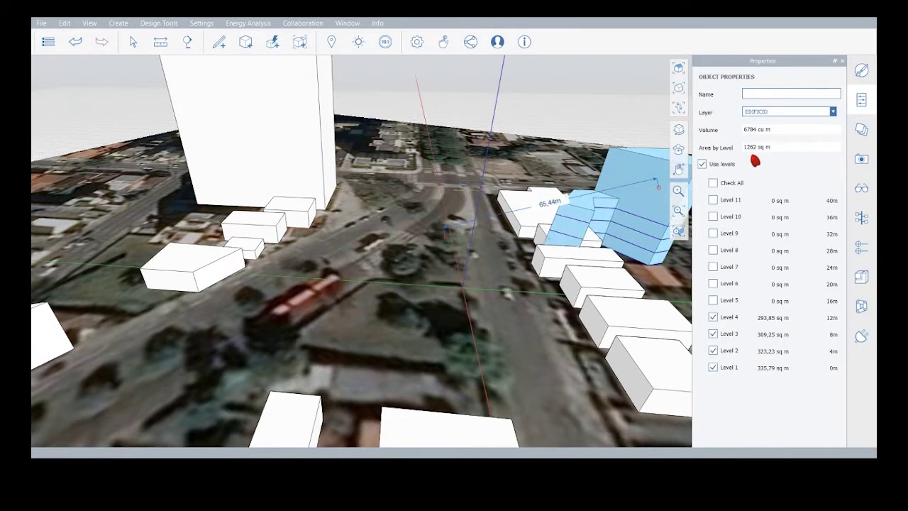
pyautogui.click(703, 166)
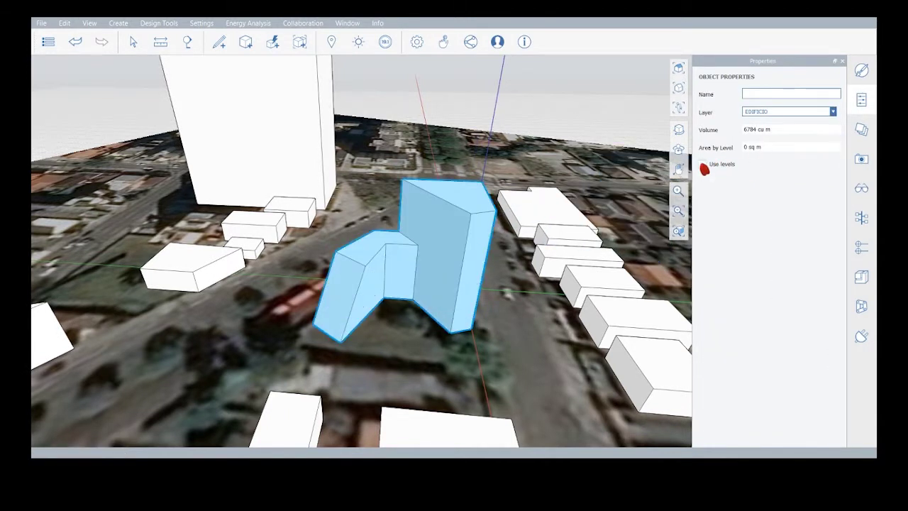
pyautogui.click(704, 166)
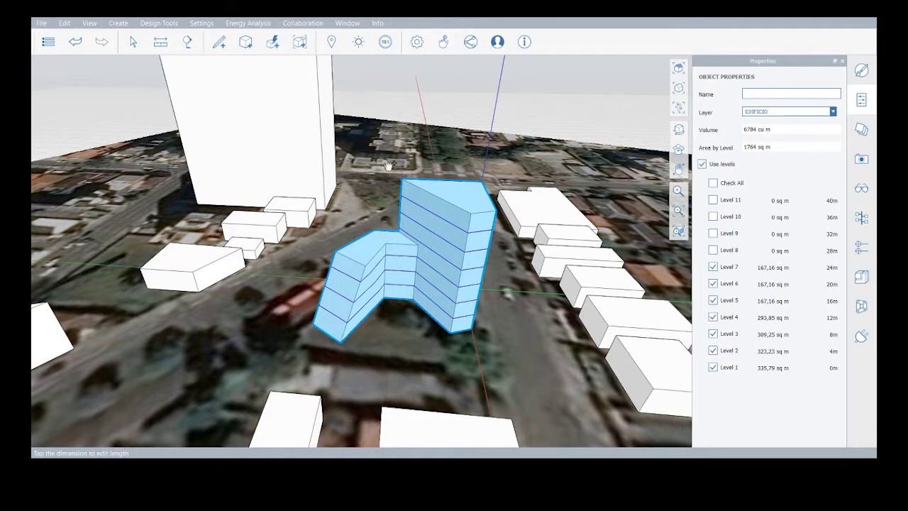
pyautogui.click(134, 44)
pyautogui.click(363, 341)
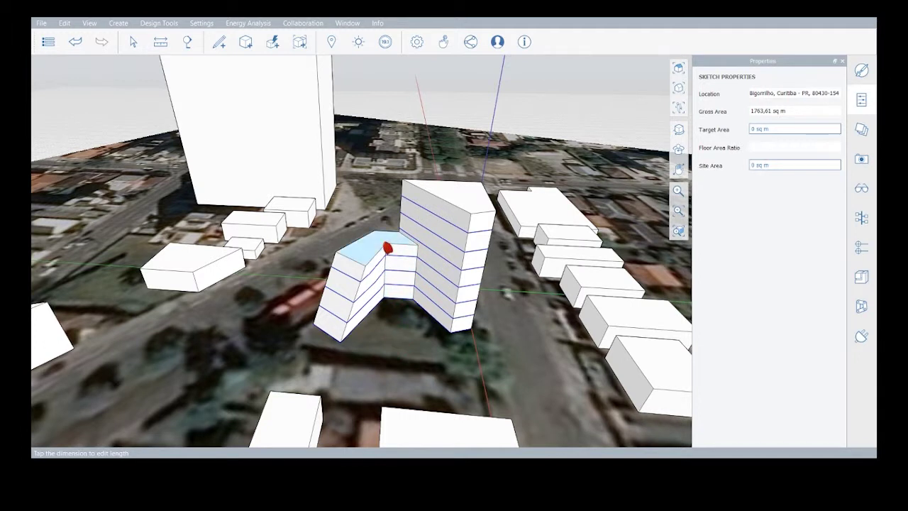
# Draw a line across the roof at the other inner corner and push the middle section's roof down about 7.41 m.
pyautogui.click(385, 243)
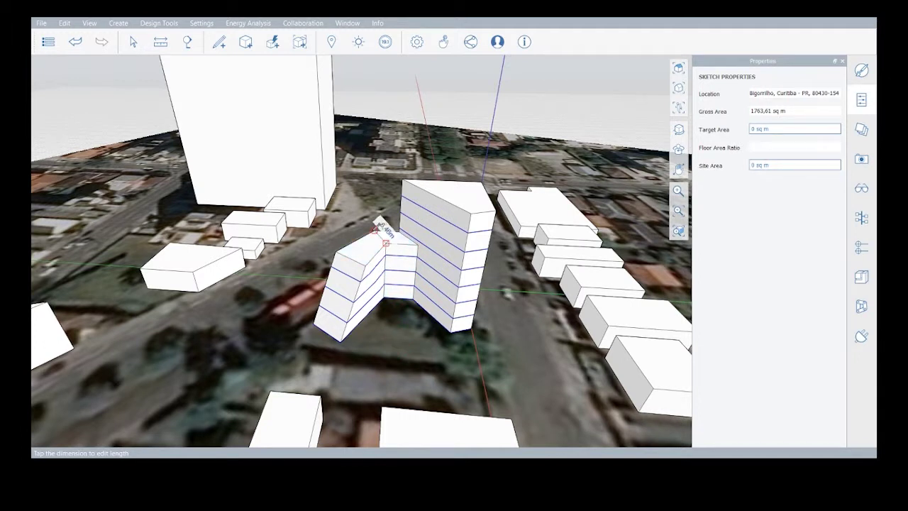
pyautogui.click(374, 231)
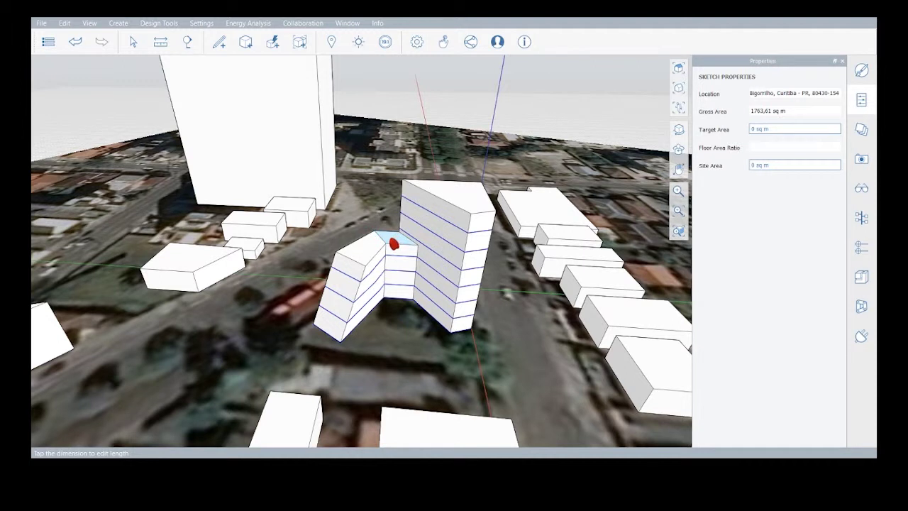
pyautogui.click(396, 241)
pyautogui.moveTo(396, 241); pyautogui.dragTo(395, 268)
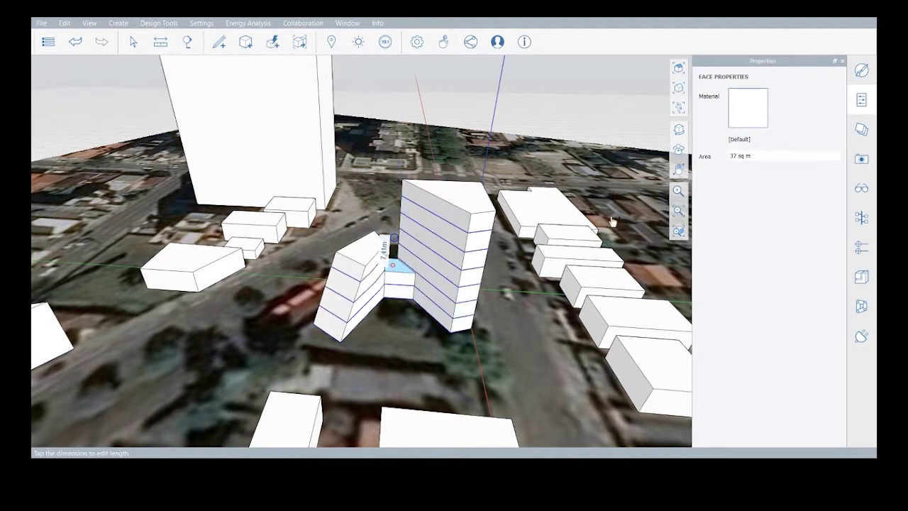
pyautogui.click(613, 210)
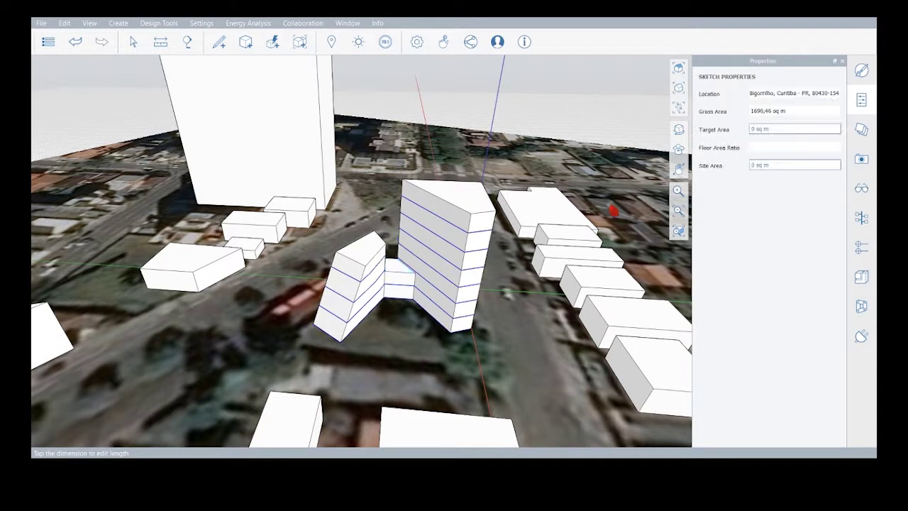
# Draw a line about 11.71 m across the tall wing's roof near its outer end and push the cut-off corner down through its full height.
pyautogui.click(451, 234)
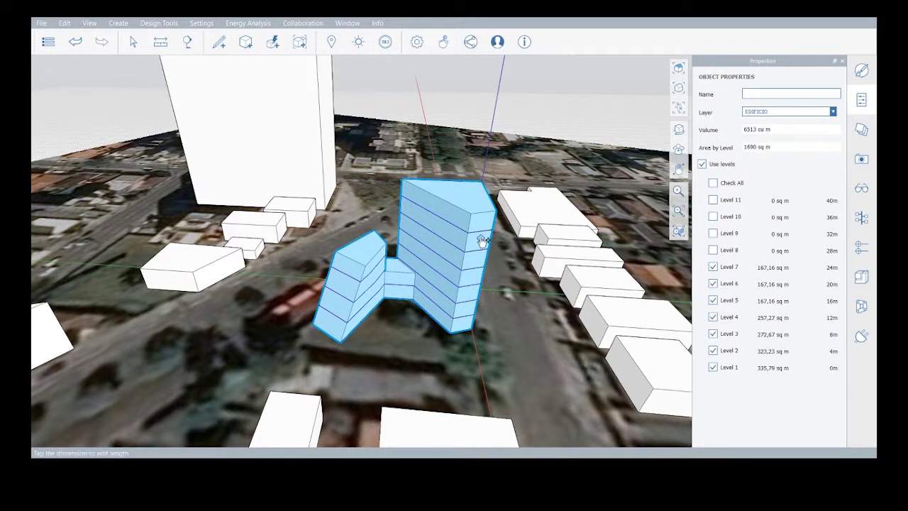
pyautogui.press('Escape')
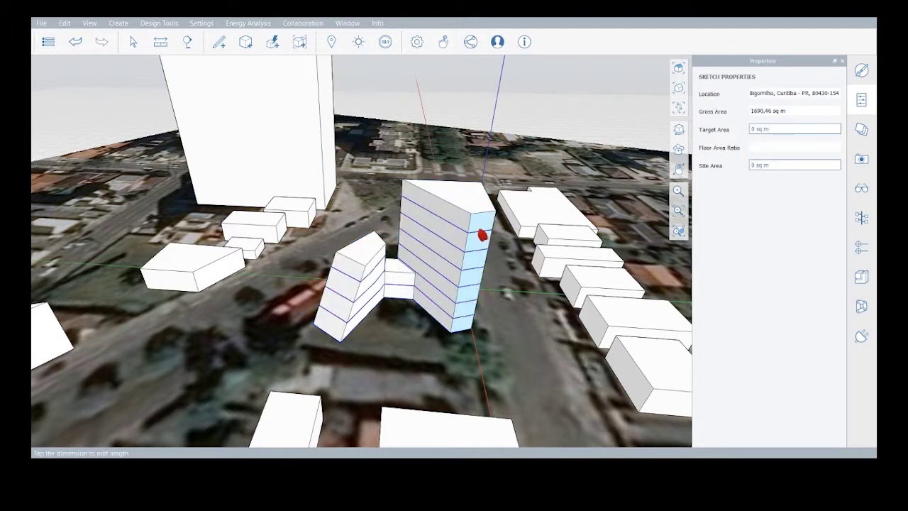
pyautogui.click(450, 202)
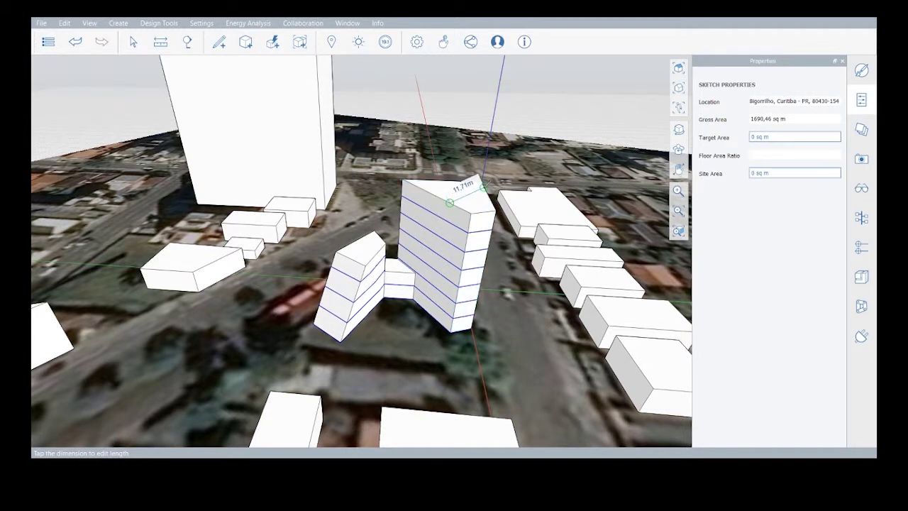
pyautogui.click(482, 188)
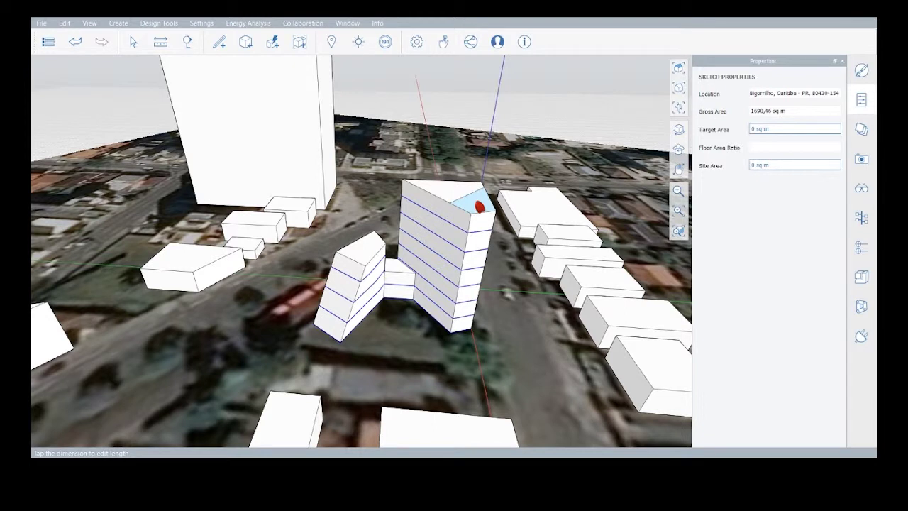
pyautogui.click(479, 206)
pyautogui.moveTo(479, 207); pyautogui.dragTo(453, 332)
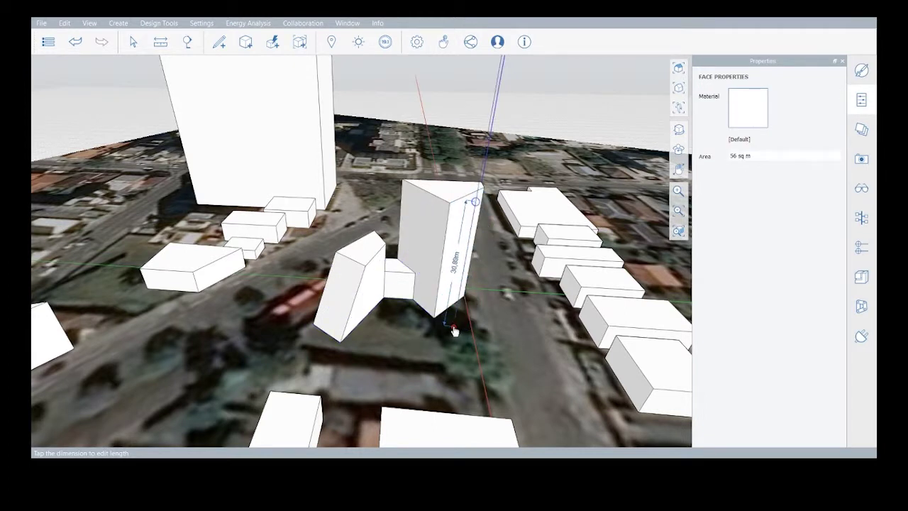
# Inspect the trimmed building's area by level in its properties and clear the selection.
pyautogui.click(454, 198)
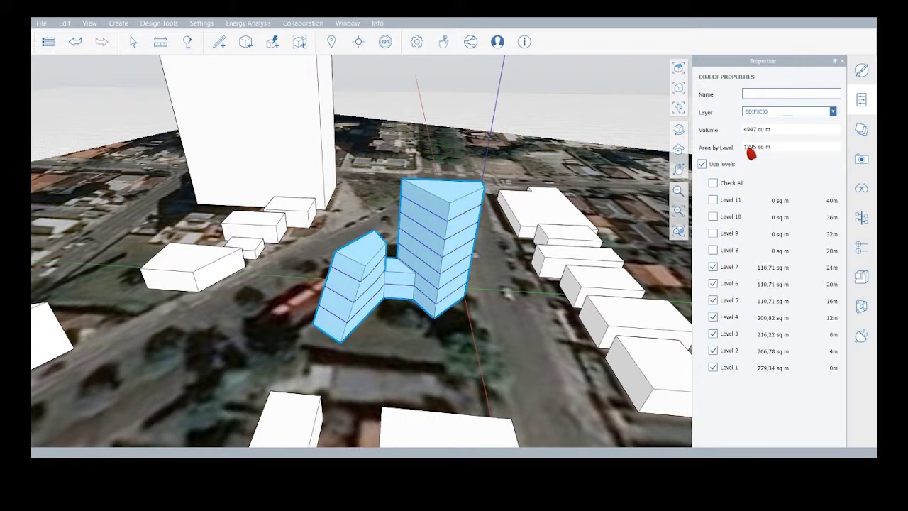
pyautogui.click(501, 356)
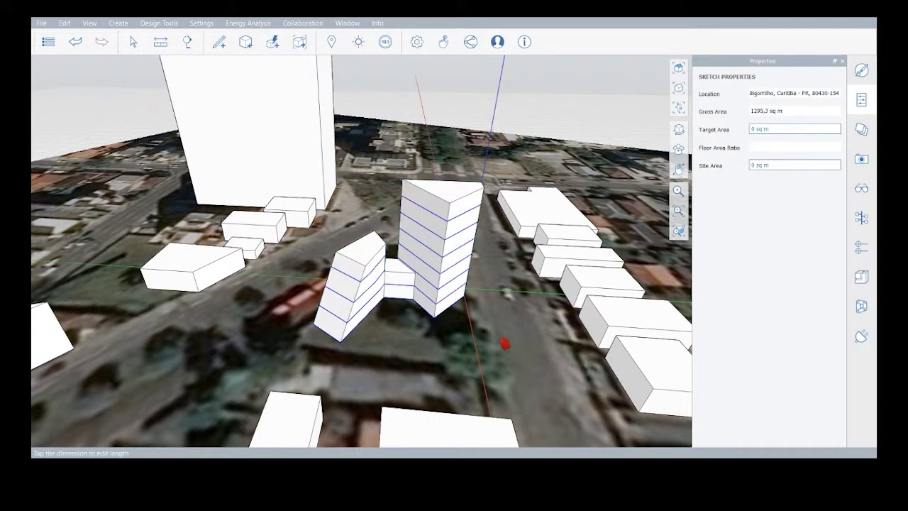
pyautogui.moveTo(526, 332); pyautogui.dragTo(533, 361, button='middle')
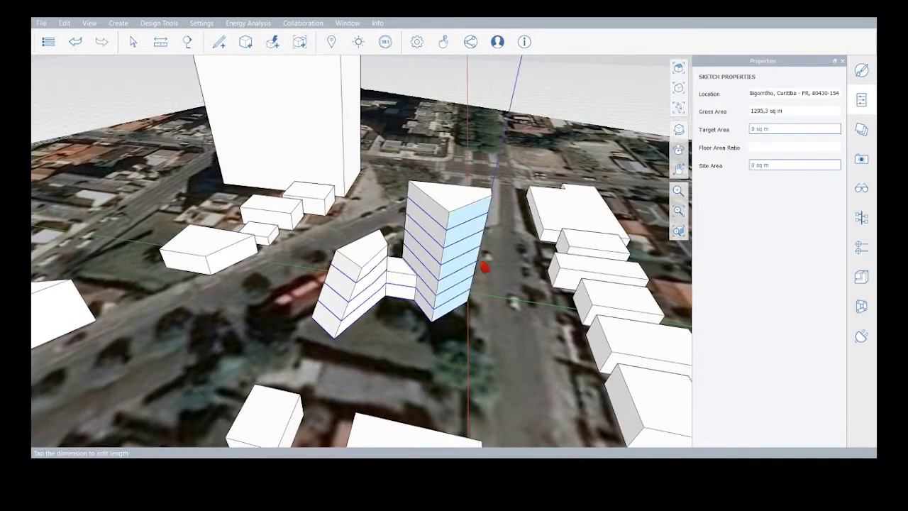